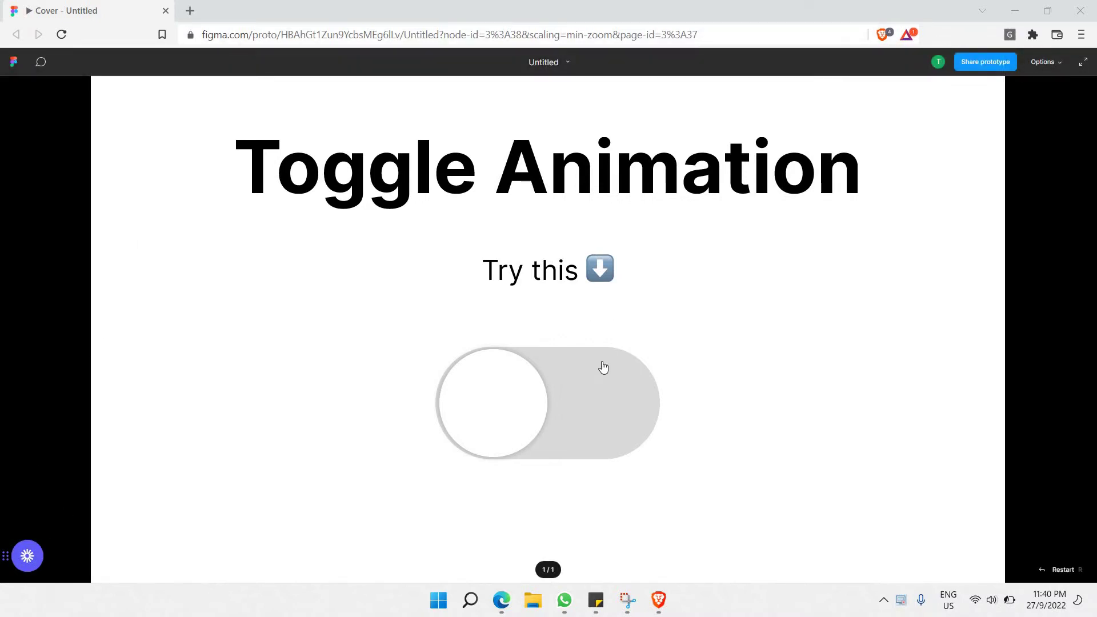
Switch the 'Toggle Animation' prototype's toggle on to test its green on animation.
left_click(508, 404)
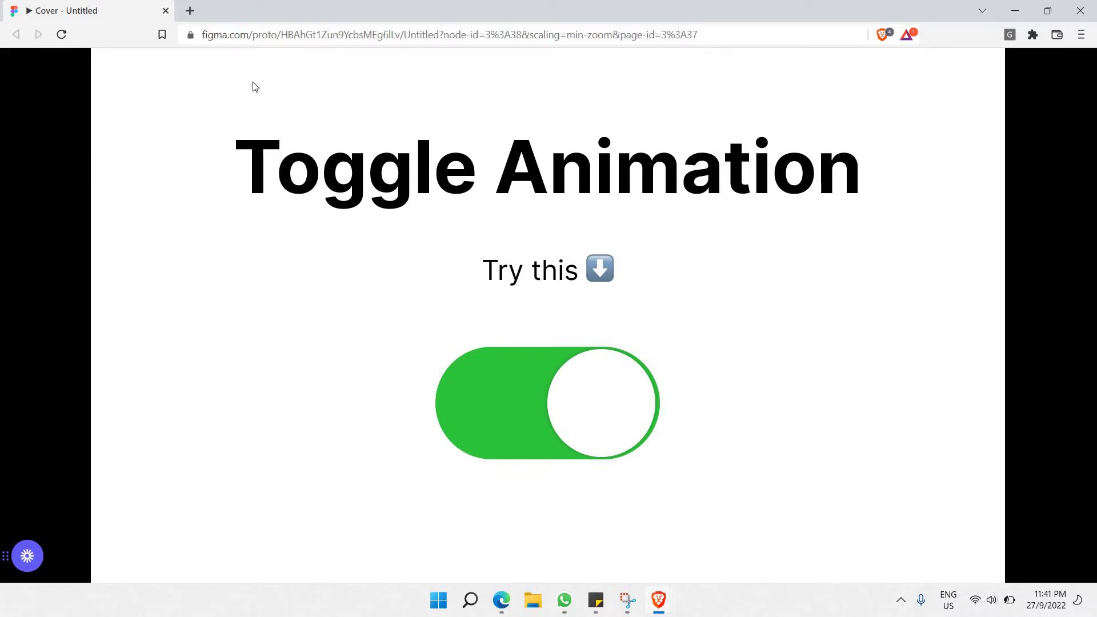
Open a new Brave tab, go to figma, and start a blank design file.
mouse_move(229, 60)
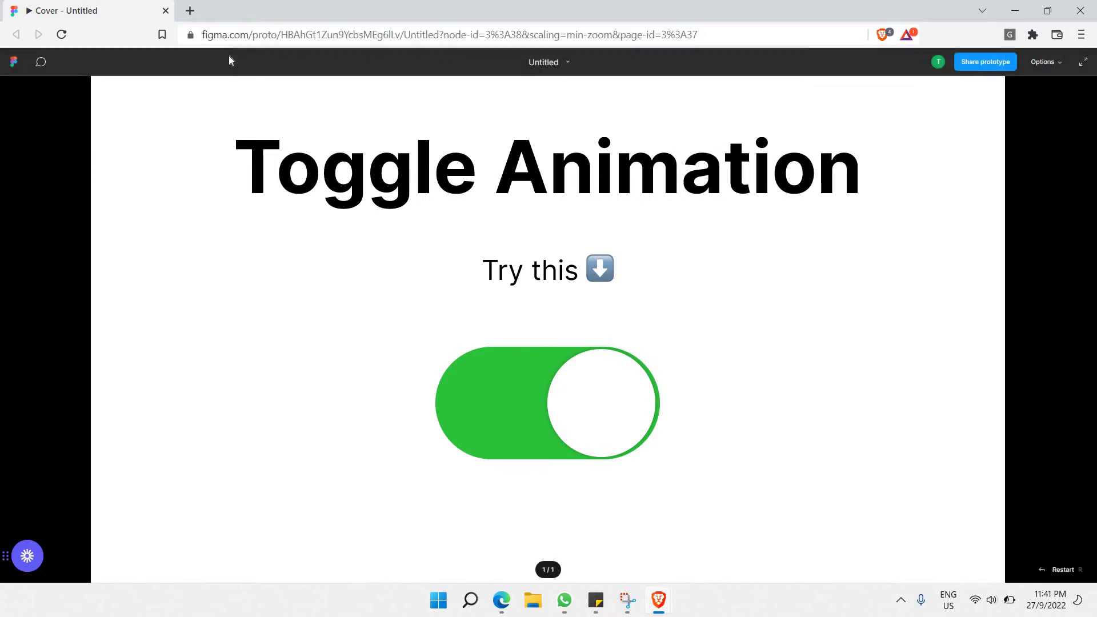
left_click(190, 10)
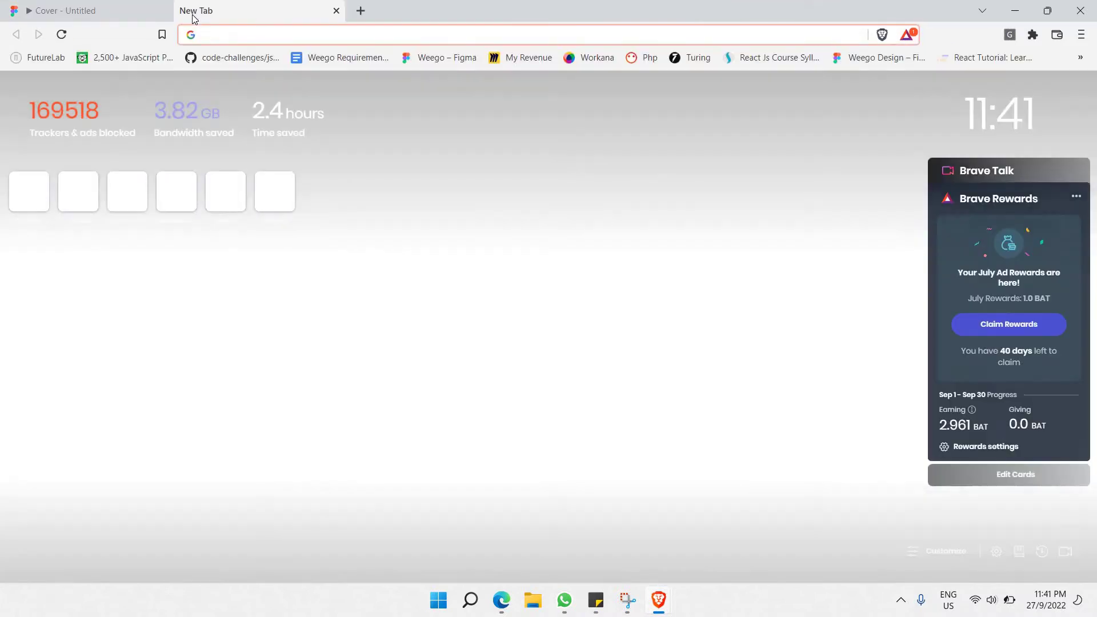
type("figma")
key("Return")
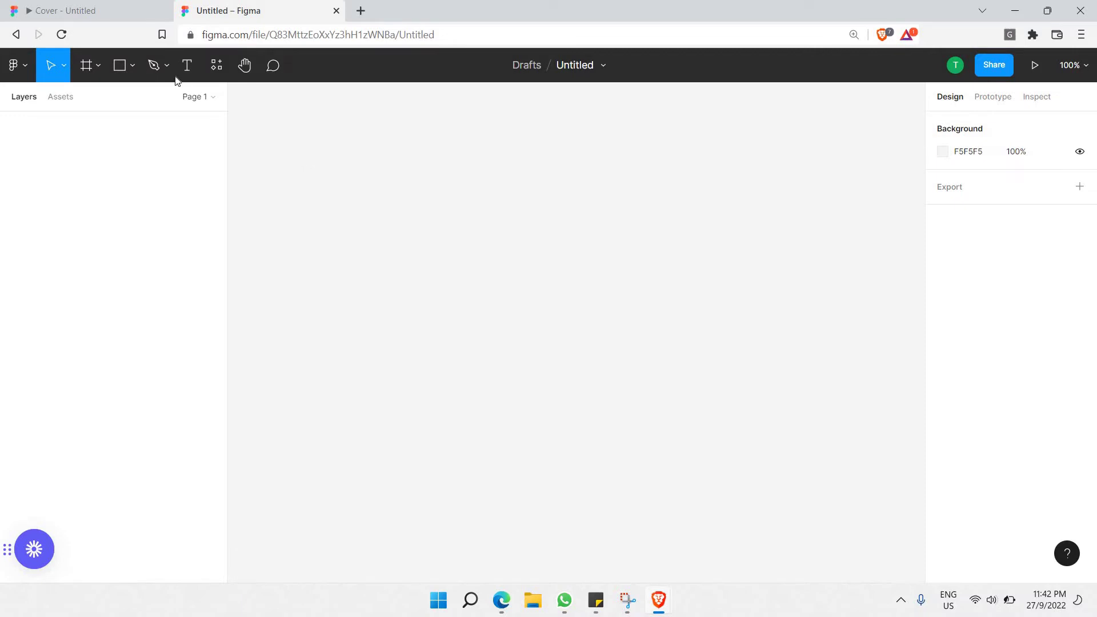
Draw a large rectangle on the canvas with a corner radius of 10.
left_click(129, 71)
left_click(132, 69)
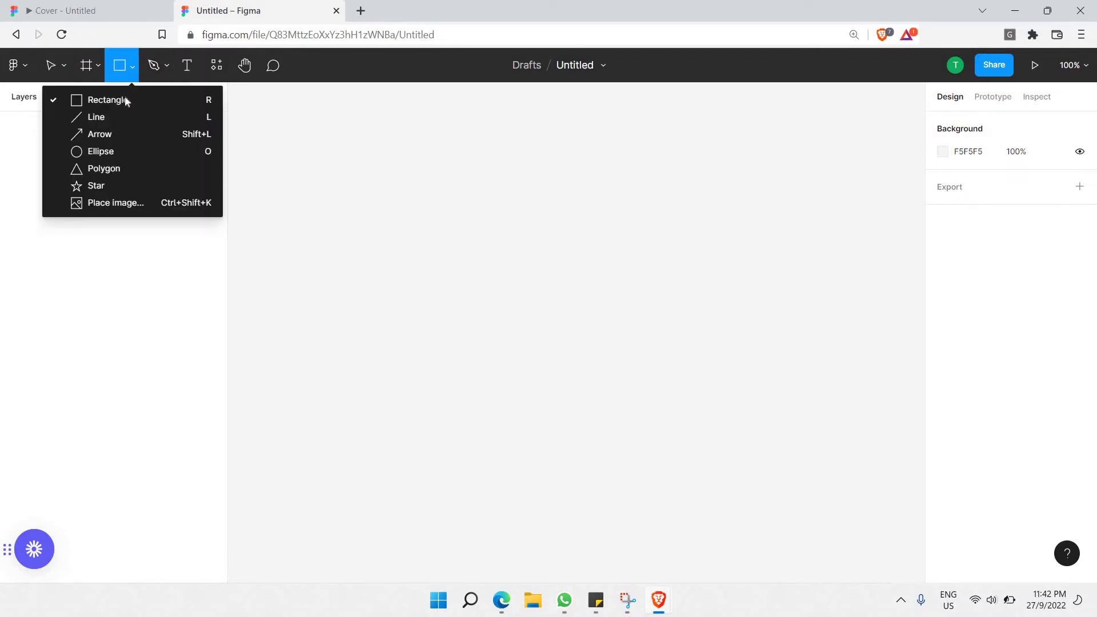
left_click(109, 101)
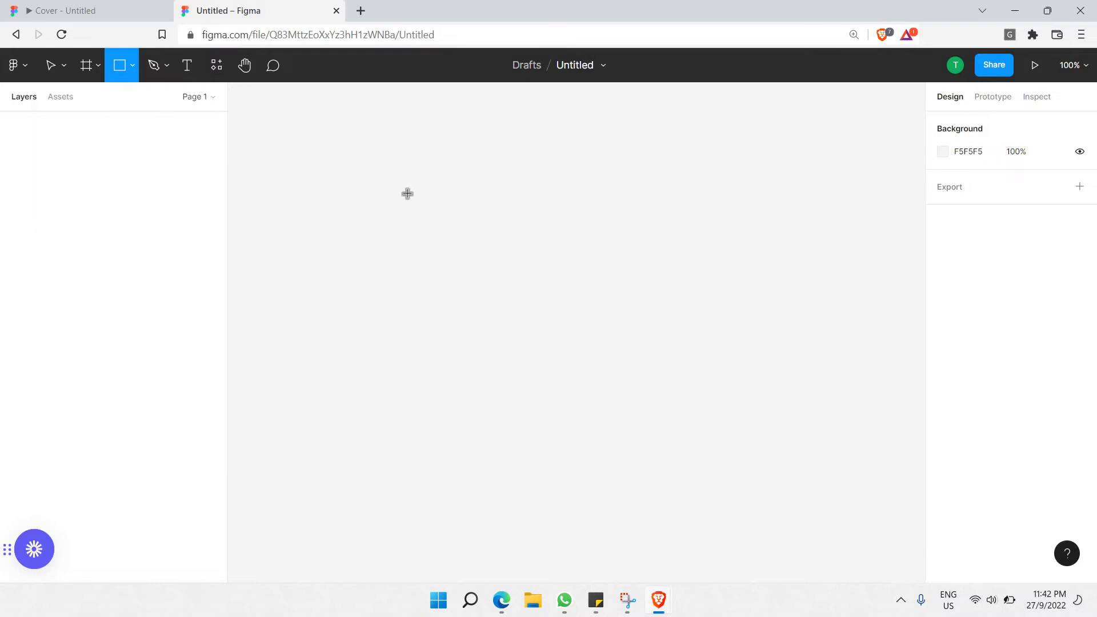
mouse_move(316, 184)
left_mouse_down()
mouse_move(477, 233)
mouse_move(708, 350)
mouse_move(766, 453)
mouse_move(794, 474)
left_mouse_up()
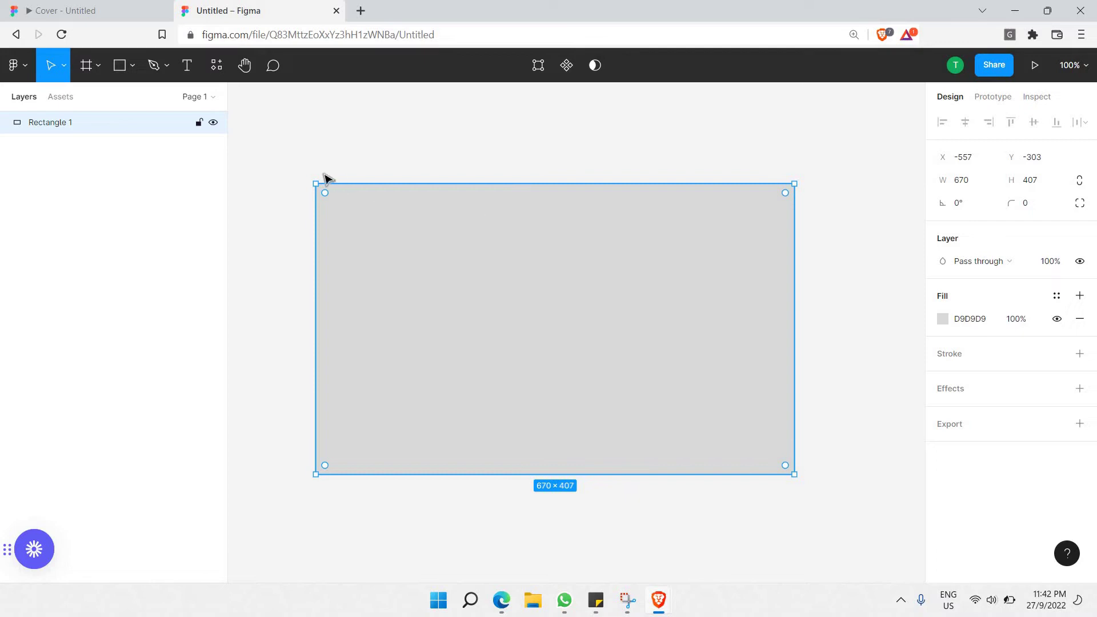
left_click(1042, 210)
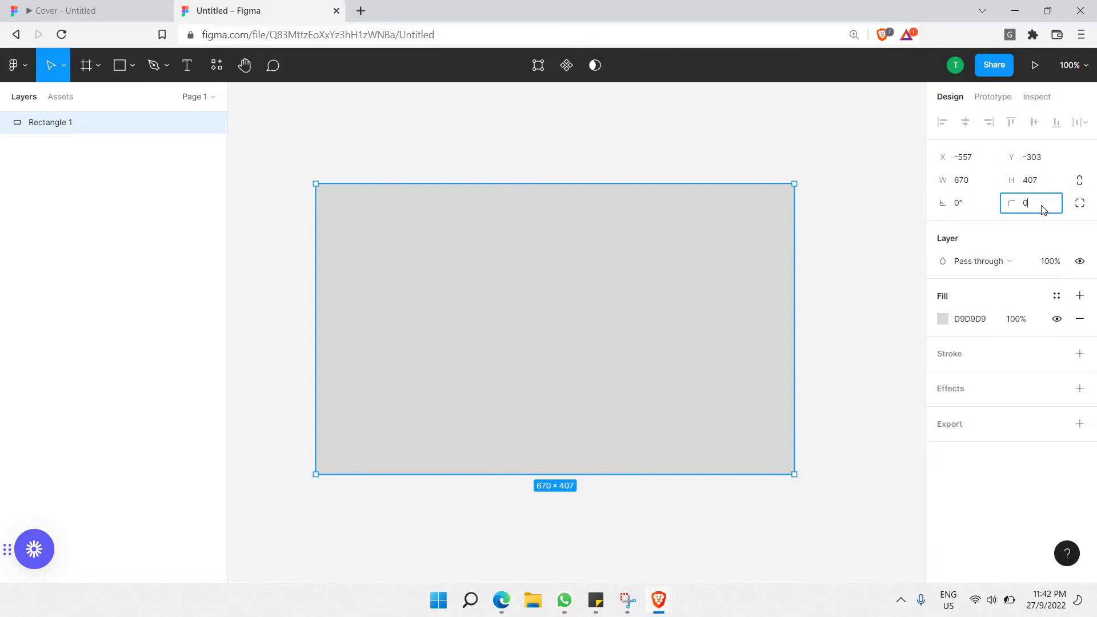
type("100")
key("Return")
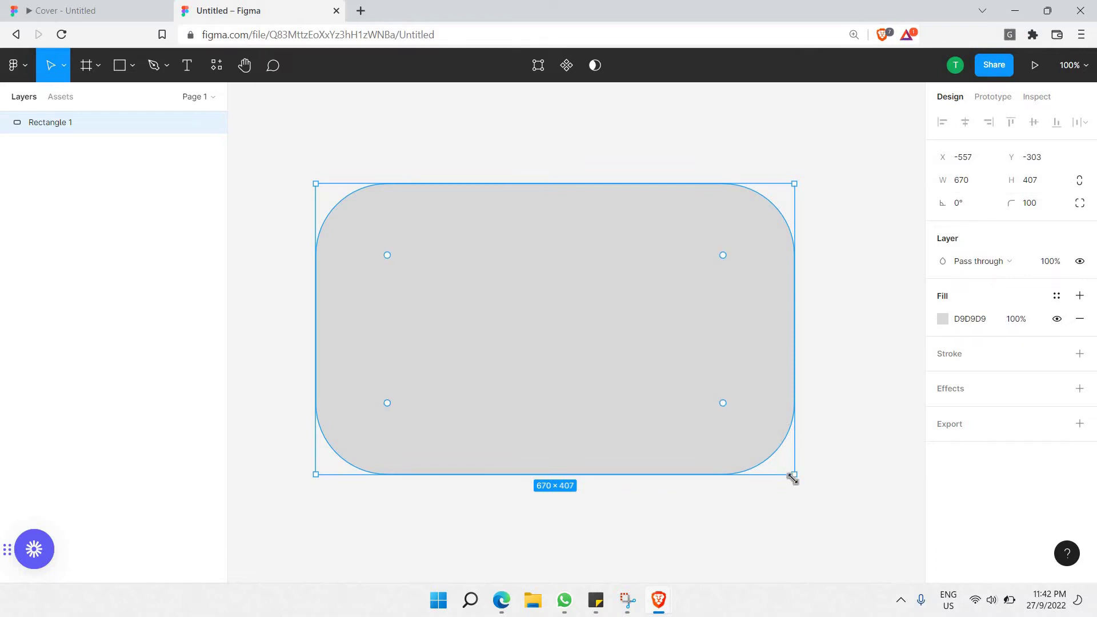
Resize the rectangle to about 727×443 and set its corner radius to 500.
left_click_drag(793, 475, 574, 341)
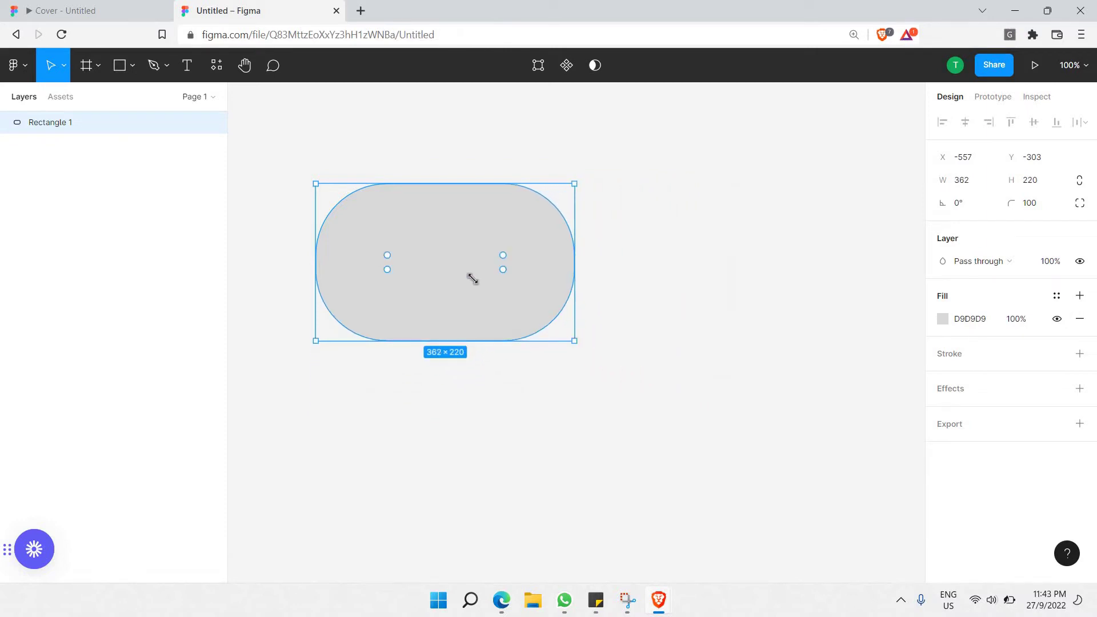
left_click_drag(472, 279, 421, 241)
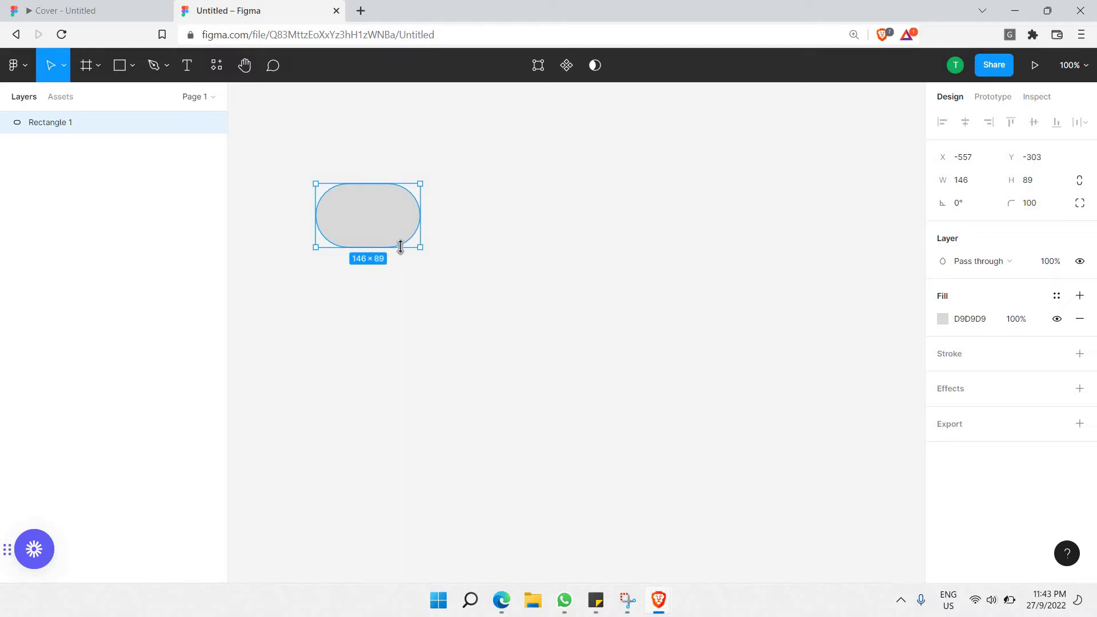
left_click_drag(420, 247, 835, 500)
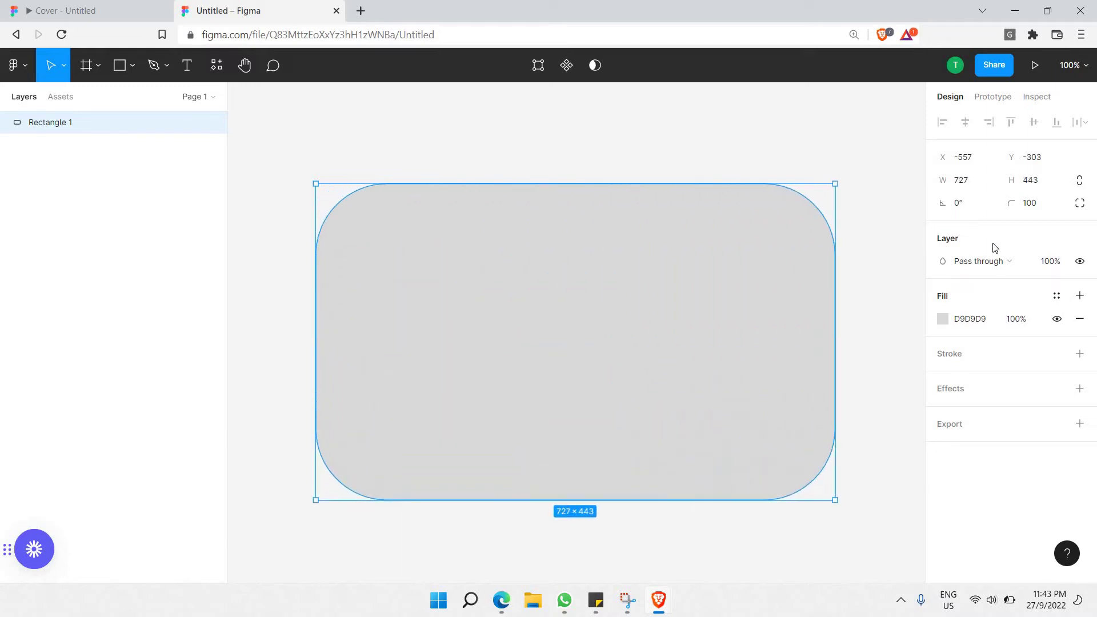
left_click(1053, 205)
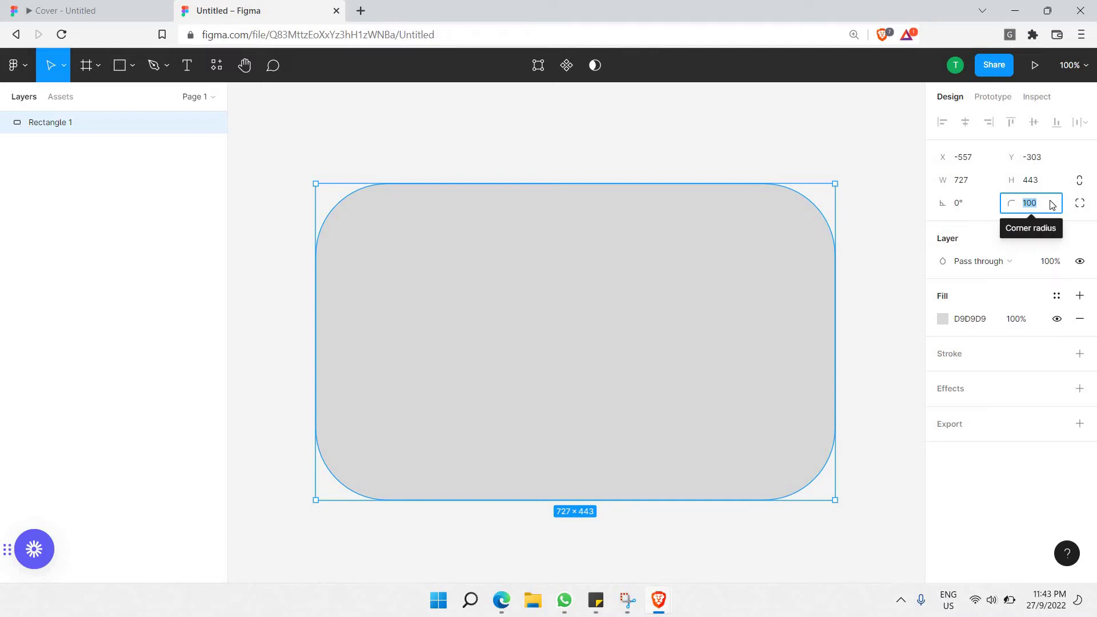
type("500")
key("Return")
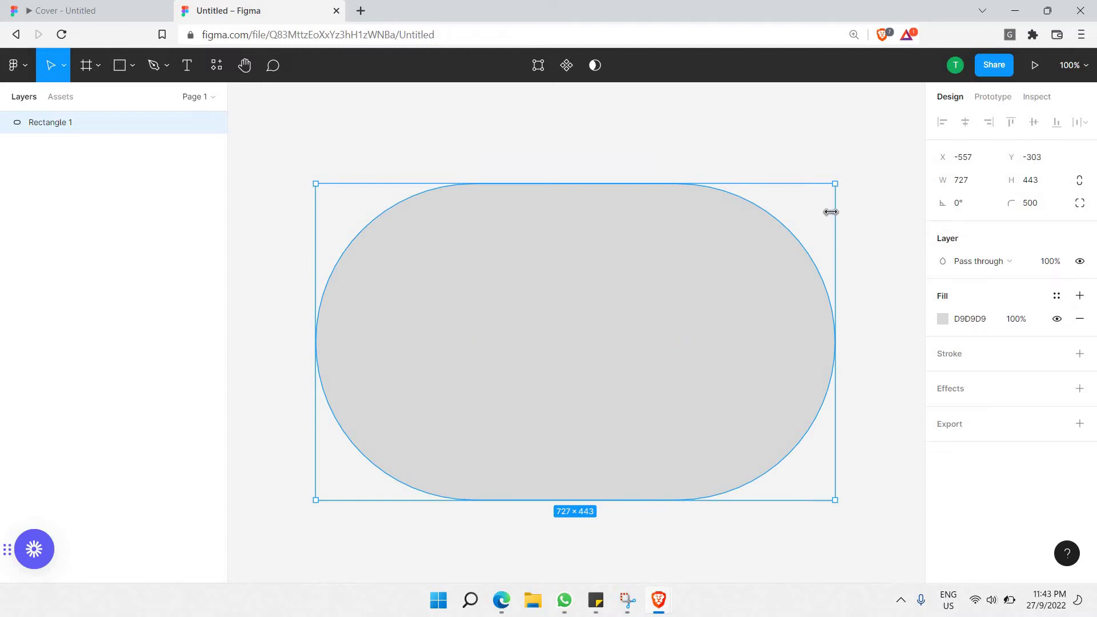
left_click(487, 149)
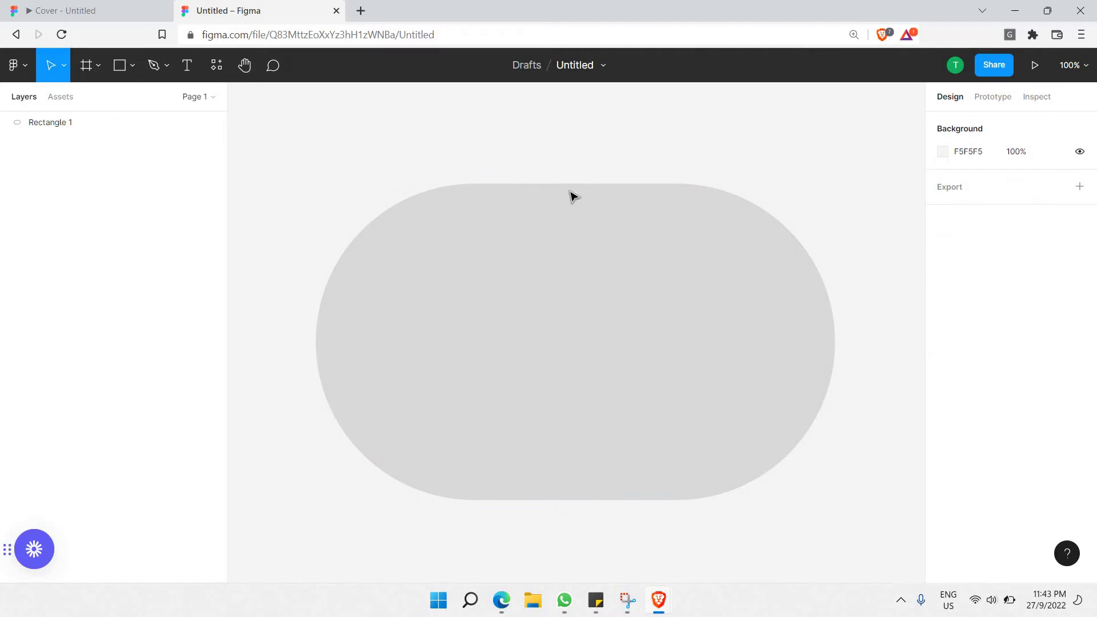
left_click(573, 223)
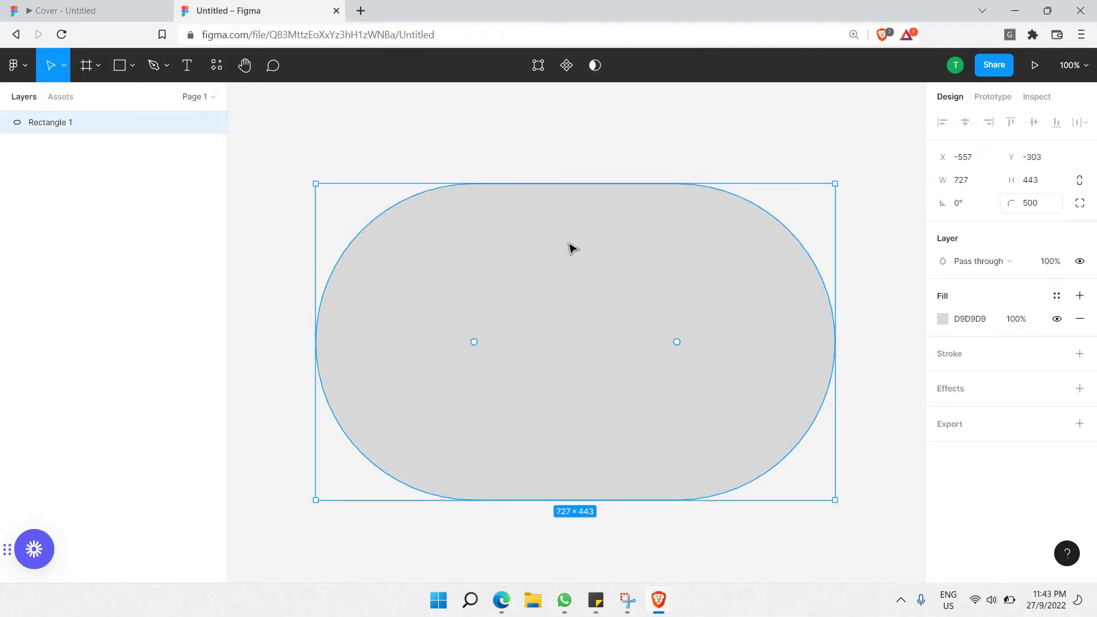
Draw an ellipse over the pill shape and nudge it left.
left_click(135, 66)
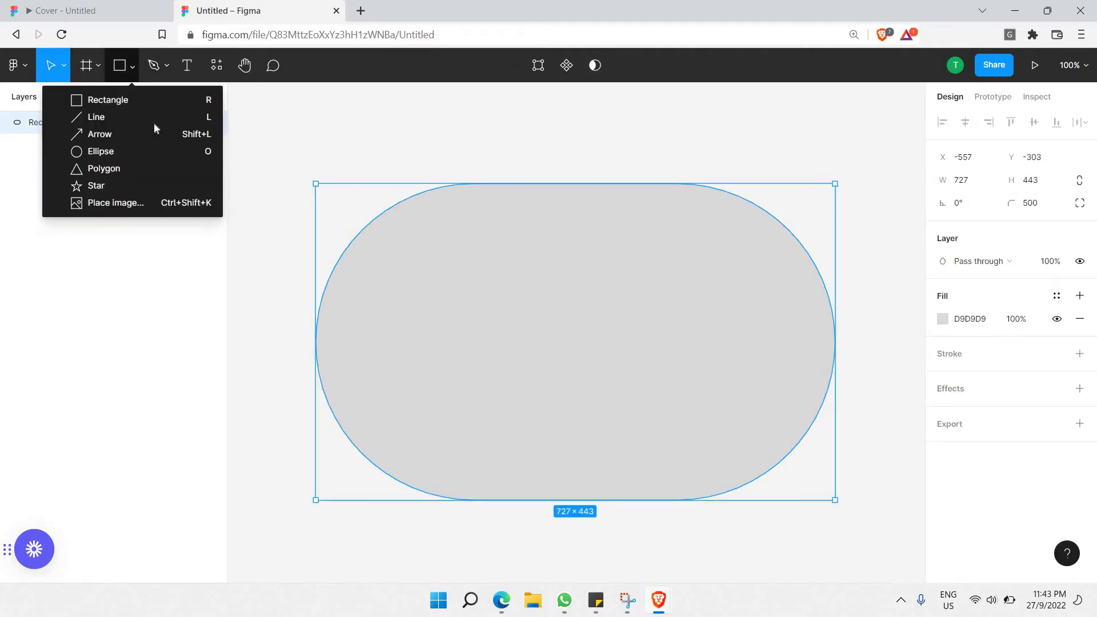
left_click(82, 152)
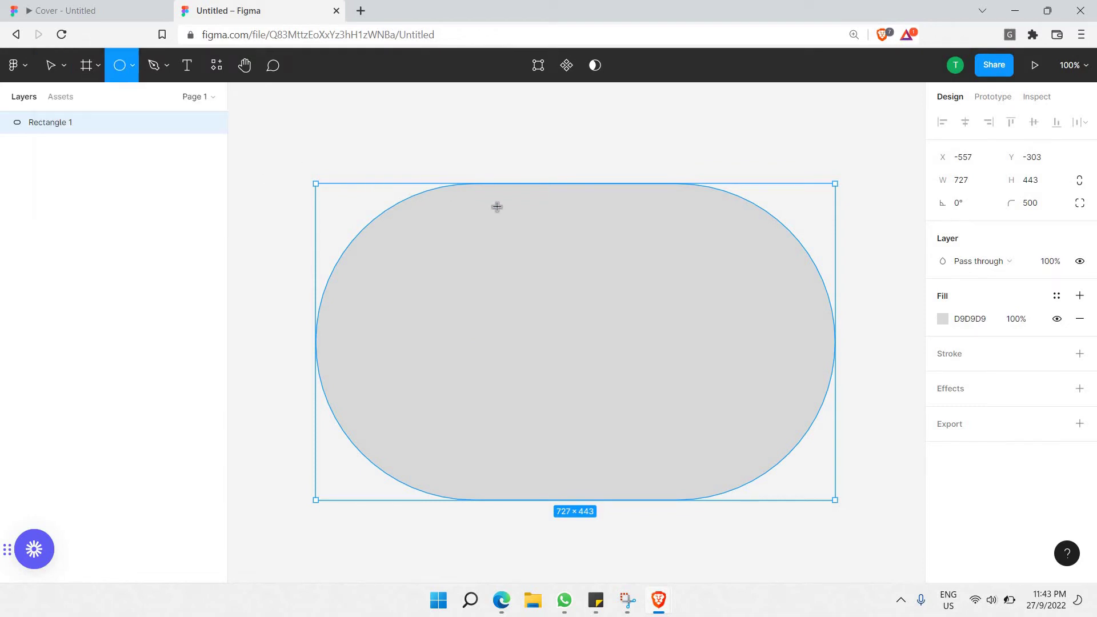
left_click_drag(486, 183, 776, 502)
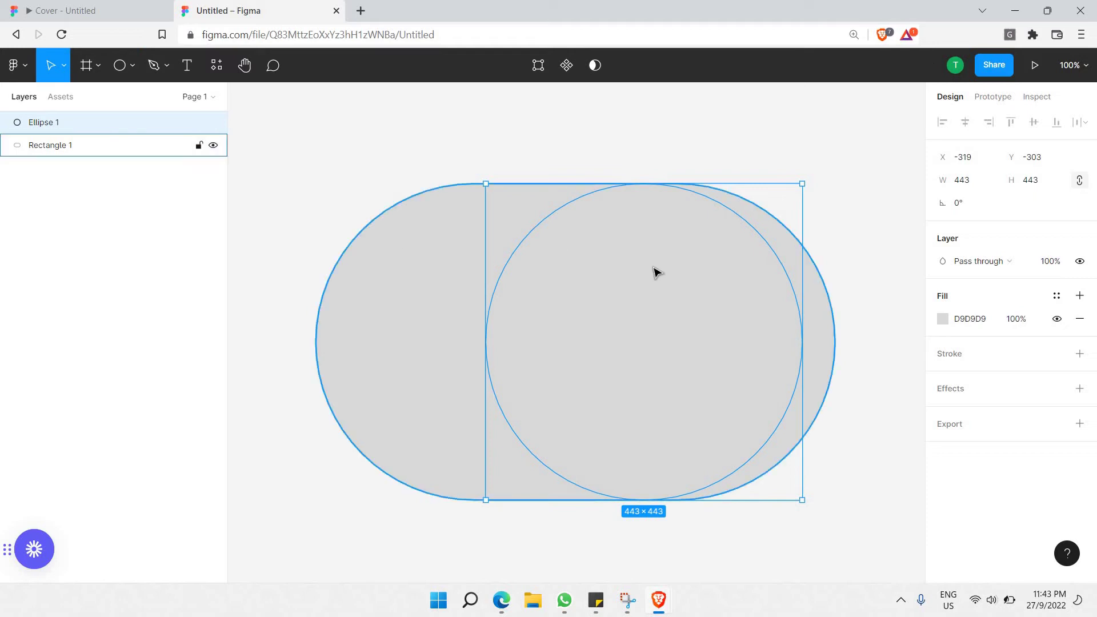
key("shift+Left")
key("shift+Left")
key("shift+Left")
key("shift+Left")
key("Left")
key("shift+Left")
key("Left")
key("Left")
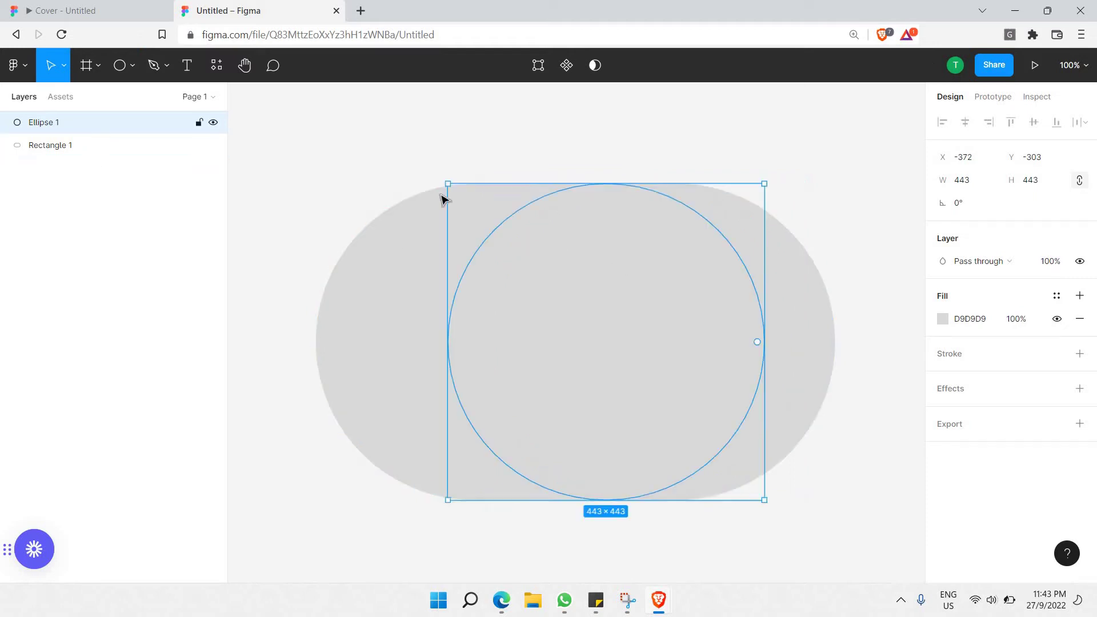
Fill the circle white (FFFFFF) and nudge it toward the pill's centre.
left_click(938, 319)
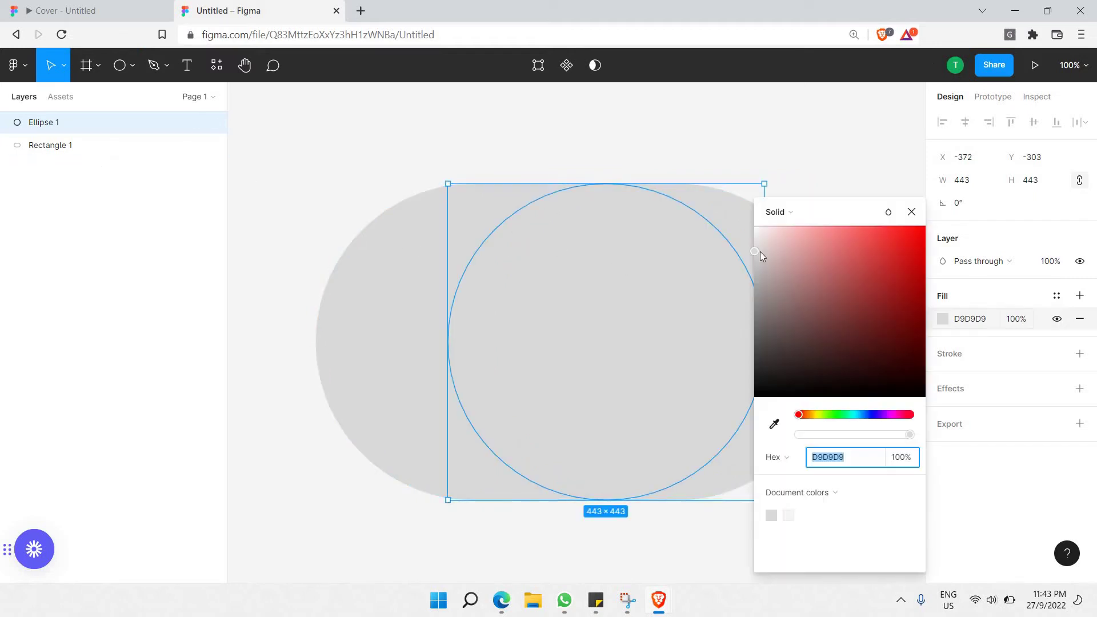
type("FFFFFF")
key("Return")
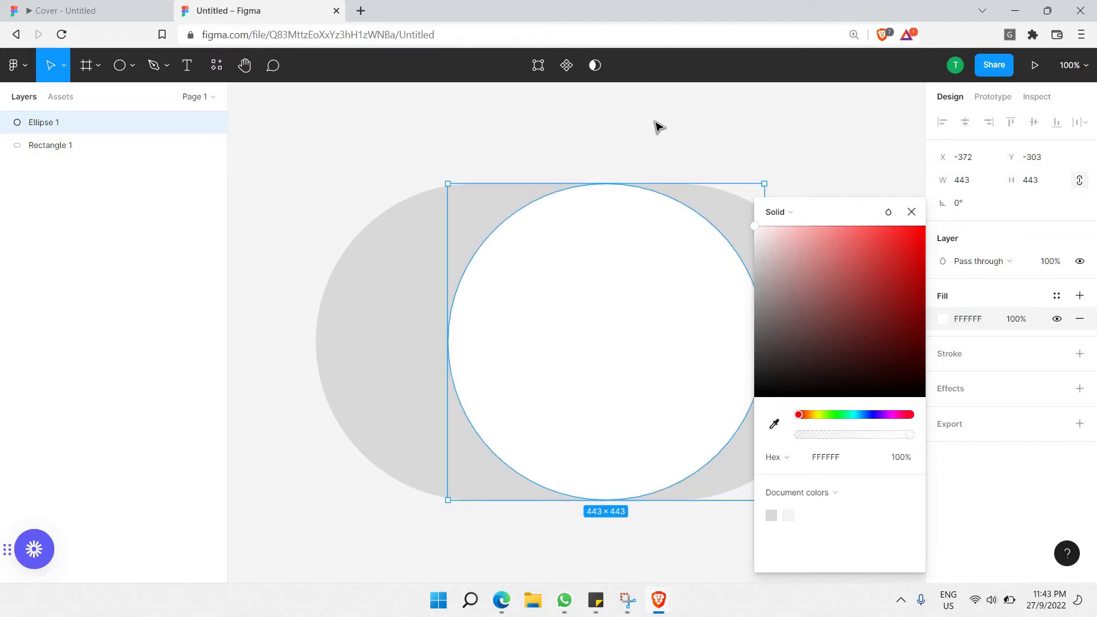
left_click(625, 153)
left_click(615, 247)
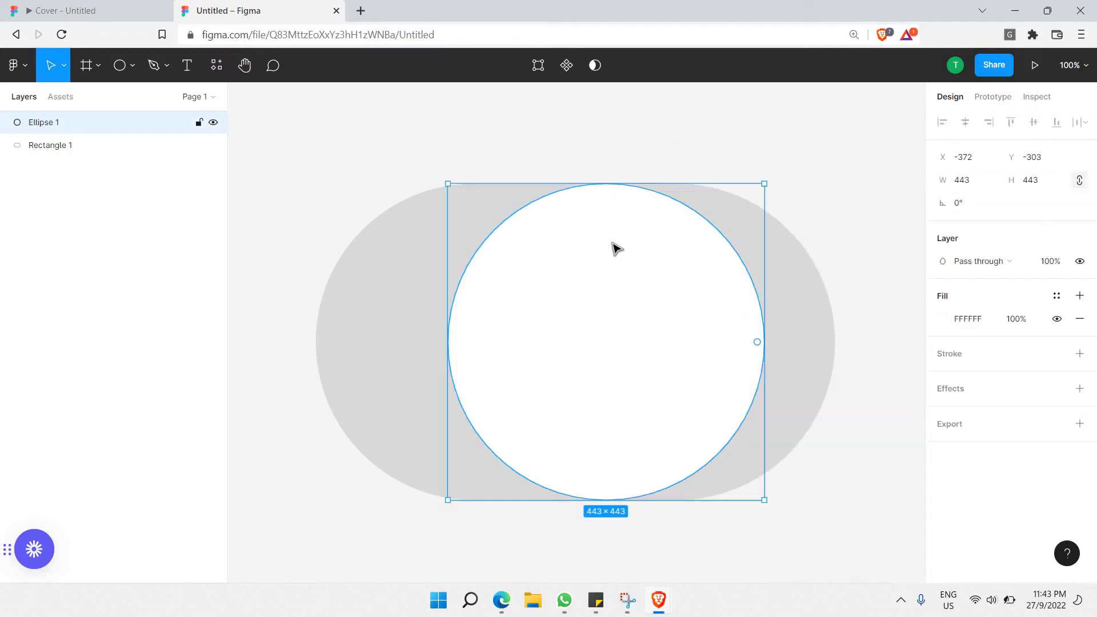
key("shift+Left")
key("shift+Left")
key("shift+Left")
key("shift+Left")
key("shift+Left")
key("shift+Left")
key("shift+Left")
key("shift+Left")
key("Left")
key("Left")
key("Left")
key("Left")
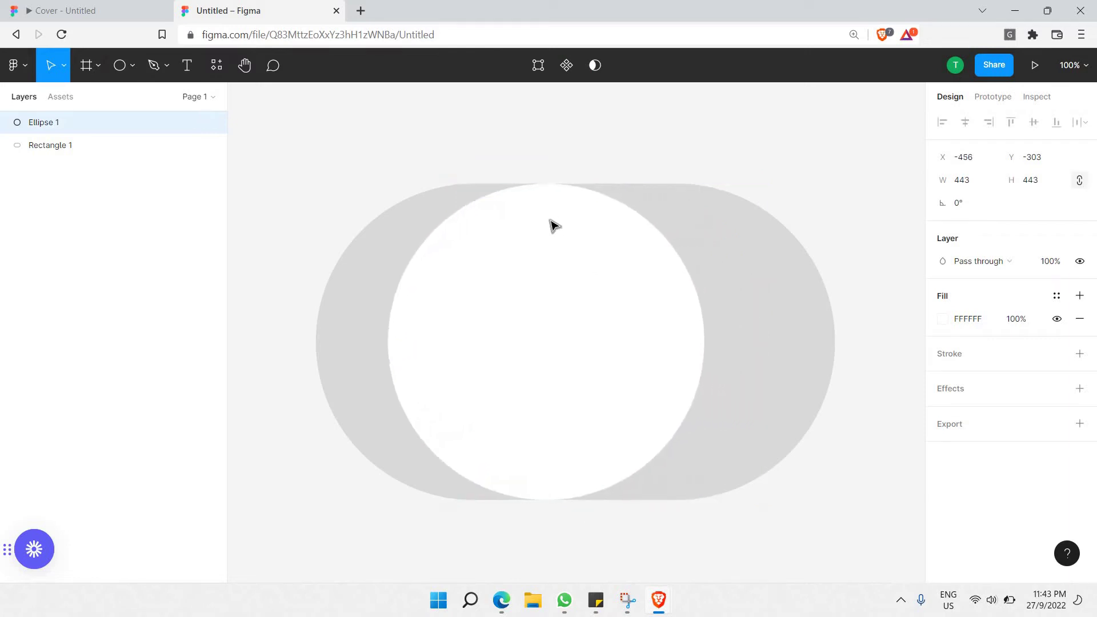
key("shift+Right")
key("shift+Right")
key("shift+Right")
key("shift+Right")
key("Right")
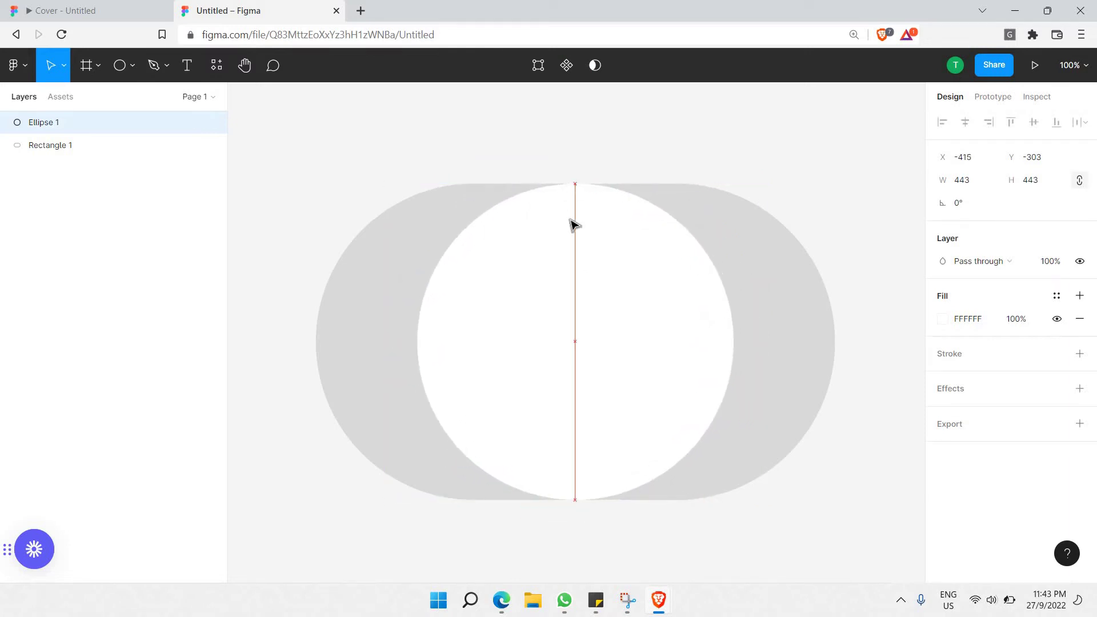
Resize the circle to 428×428 and centre it vertically in the pill.
left_click(798, 287)
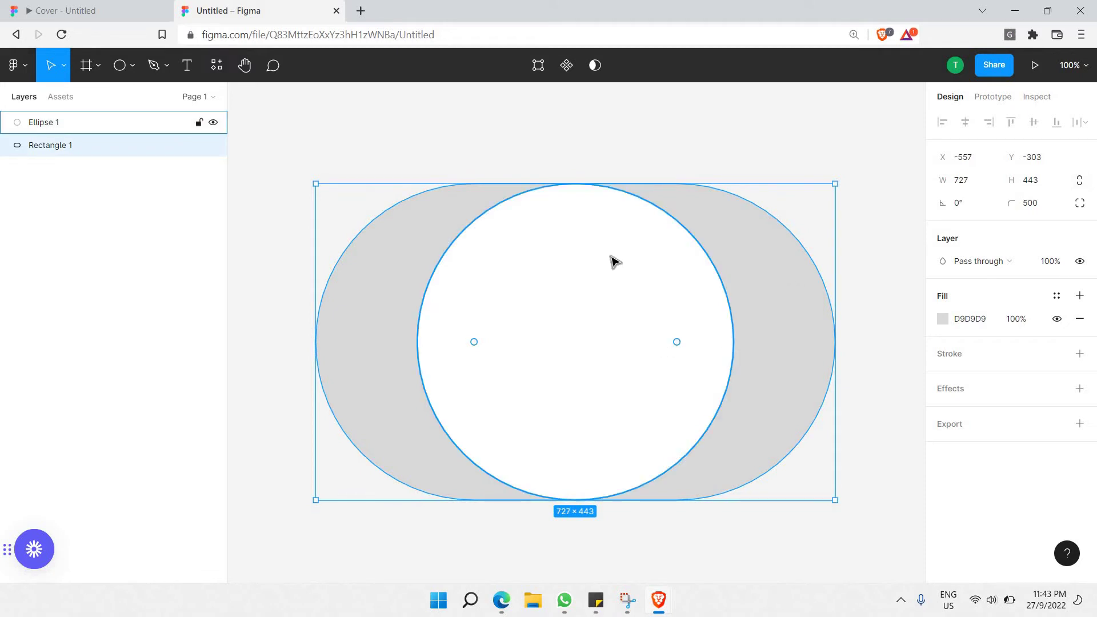
left_click(644, 216)
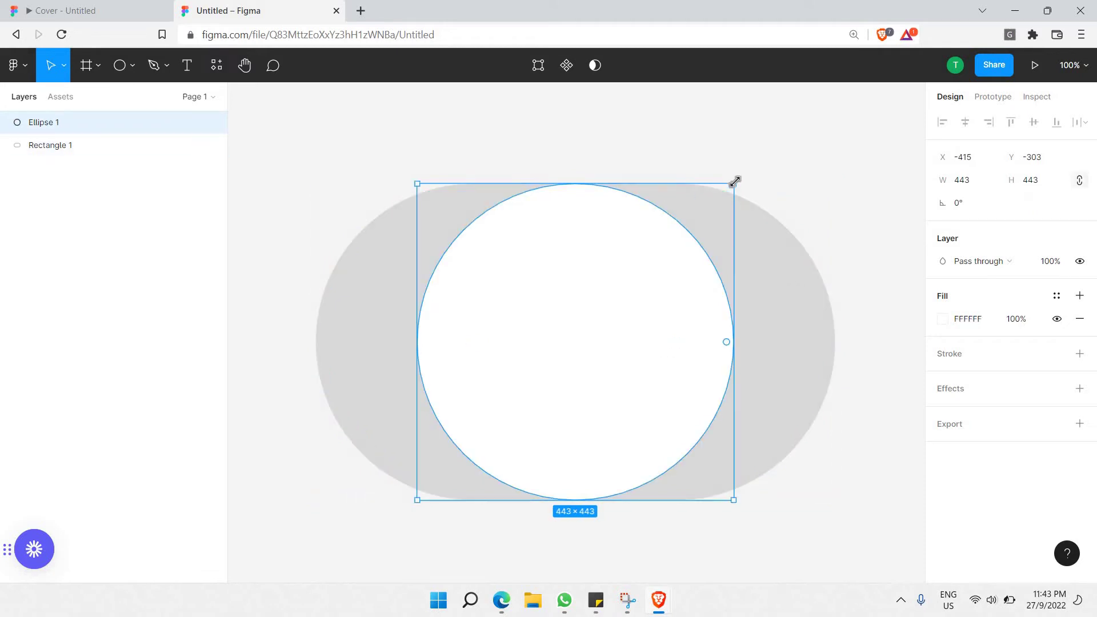
left_click_drag(725, 186, 711, 197)
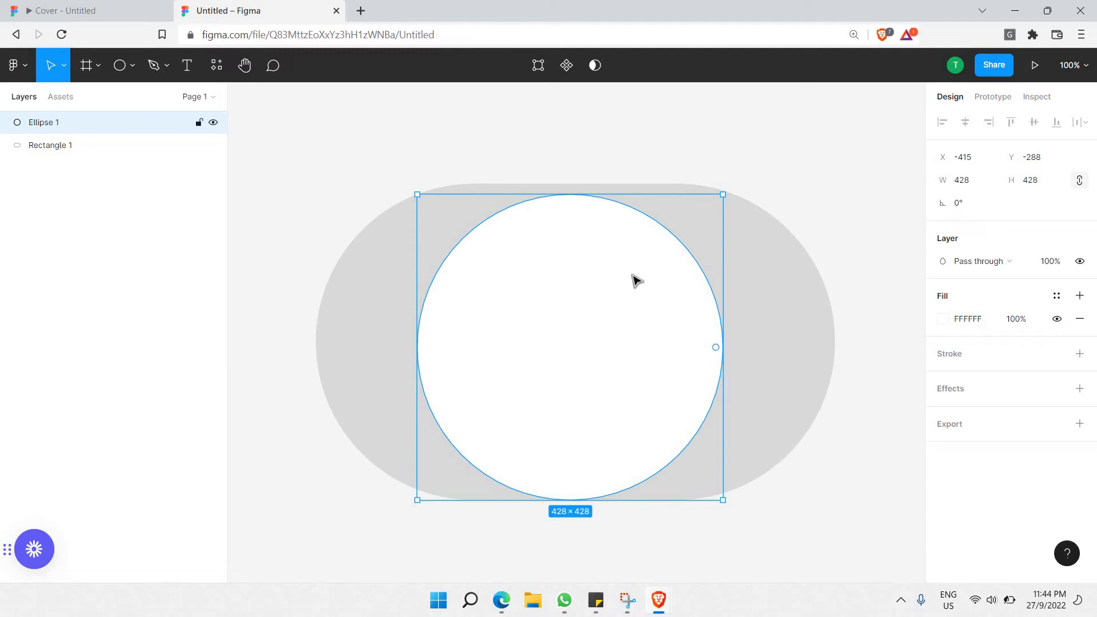
left_click_drag(633, 278, 641, 277)
Move the white circle to the pill's left end.
key("Escape")
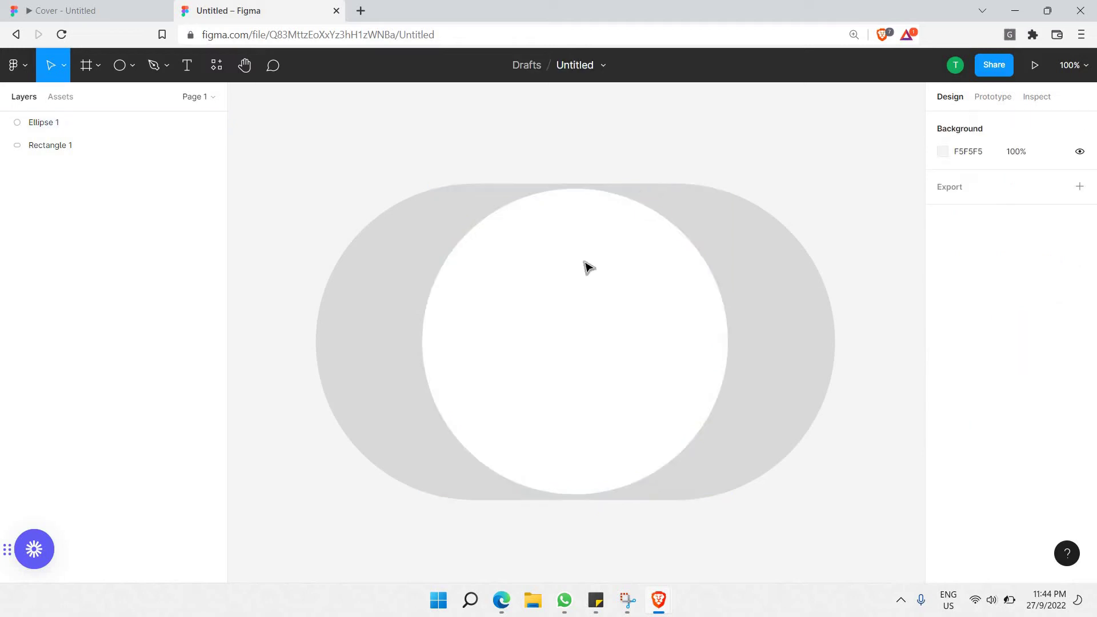
left_click(772, 230)
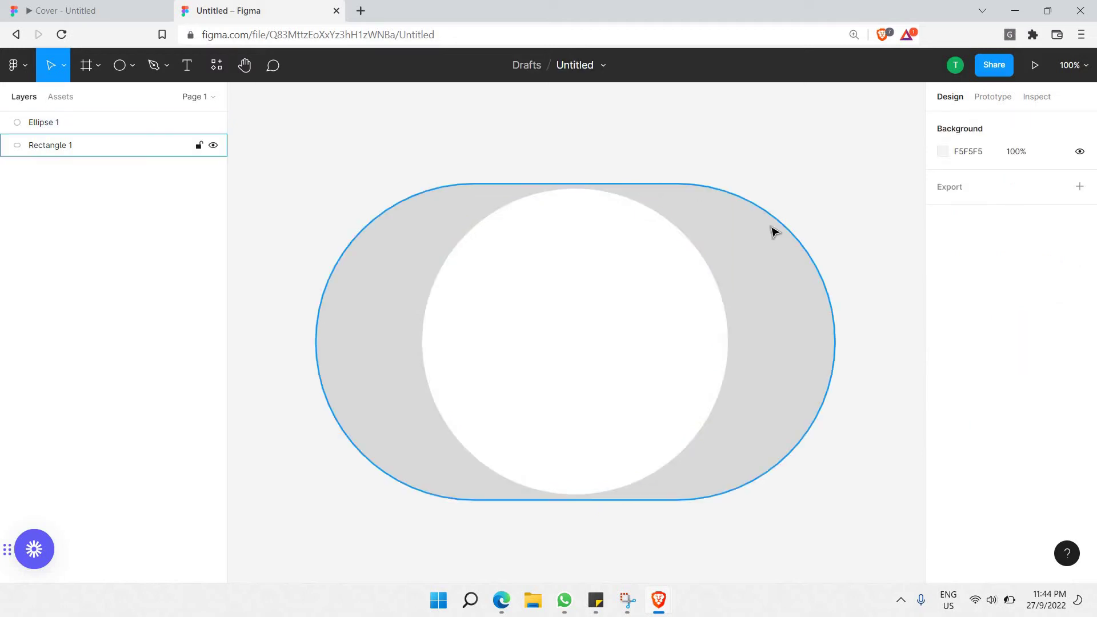
left_click(623, 283)
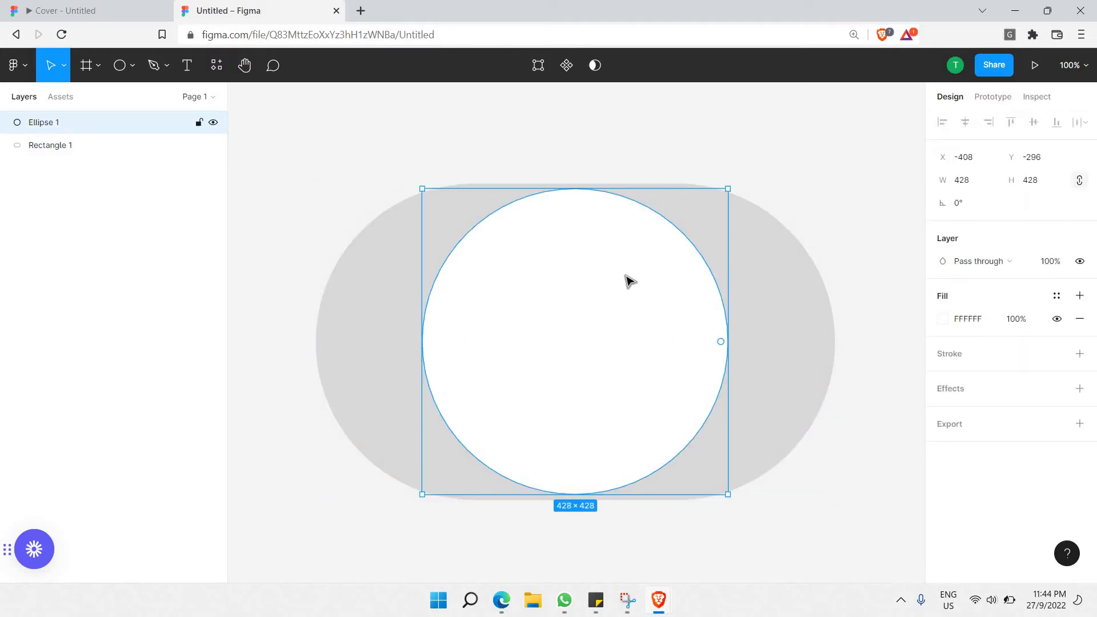
left_click_drag(608, 275, 522, 281)
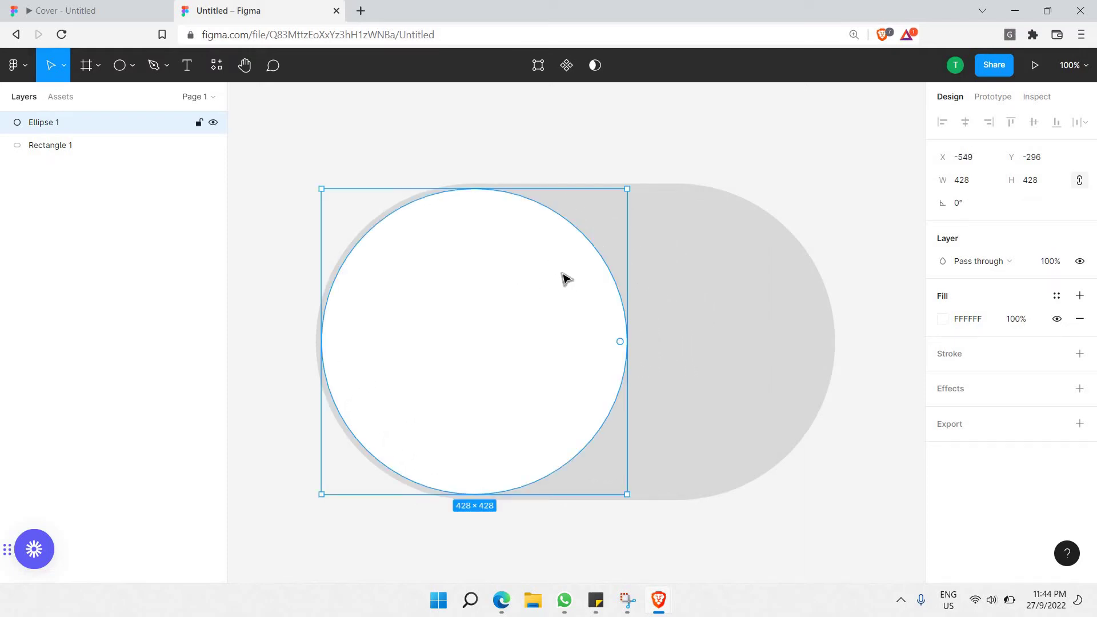
scroll(559, 322, "down", 5)
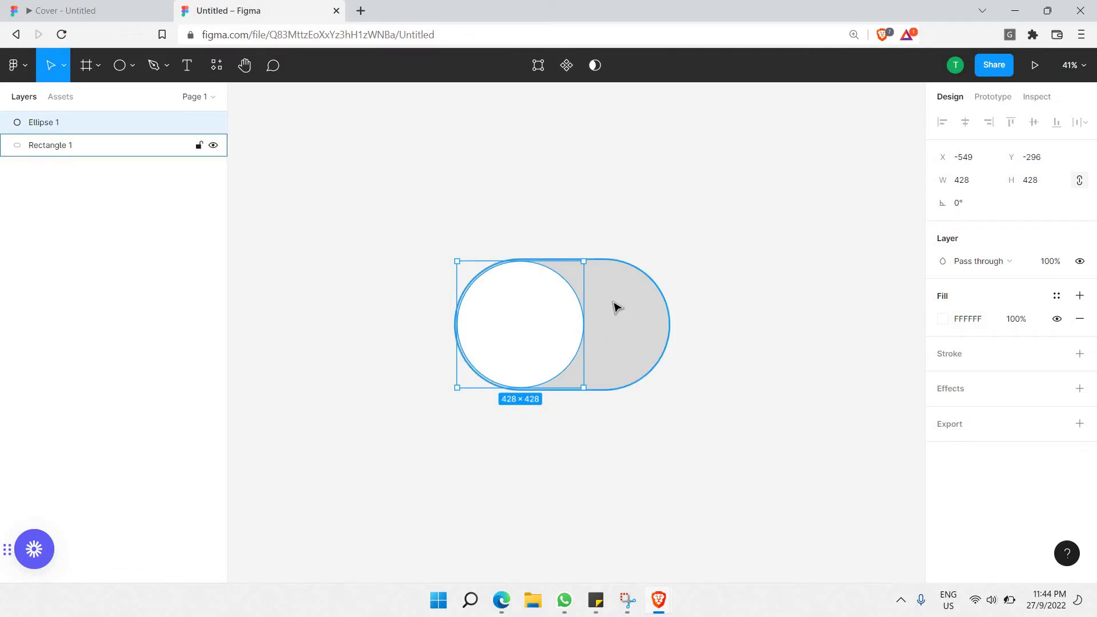
Paste a circle copy at the right end and widen the pill to 878×443.
left_click(668, 315)
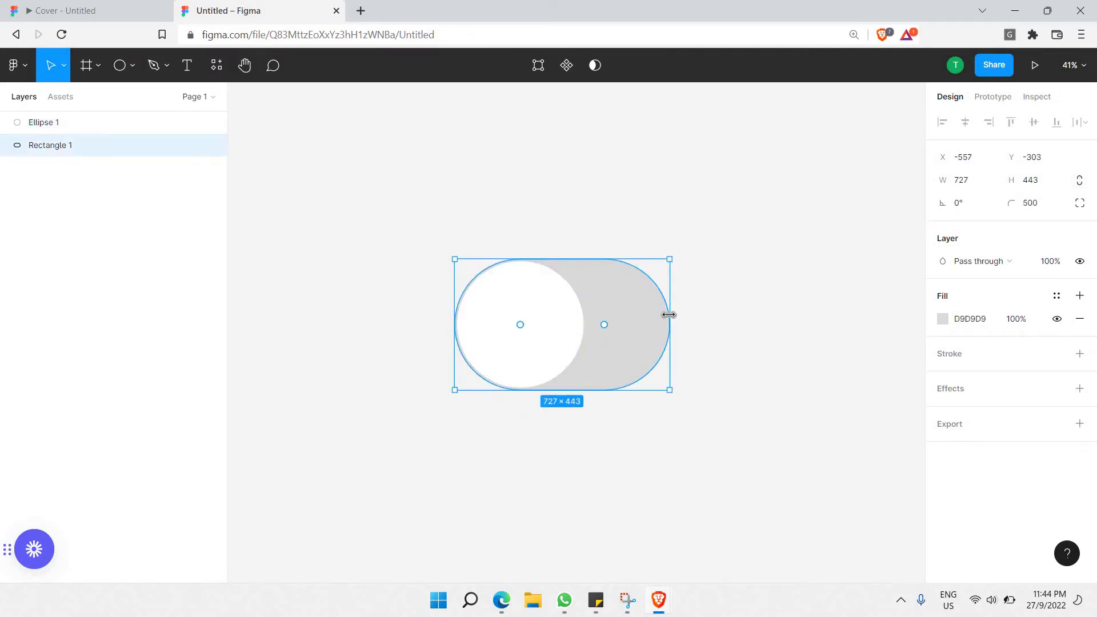
left_click(566, 312)
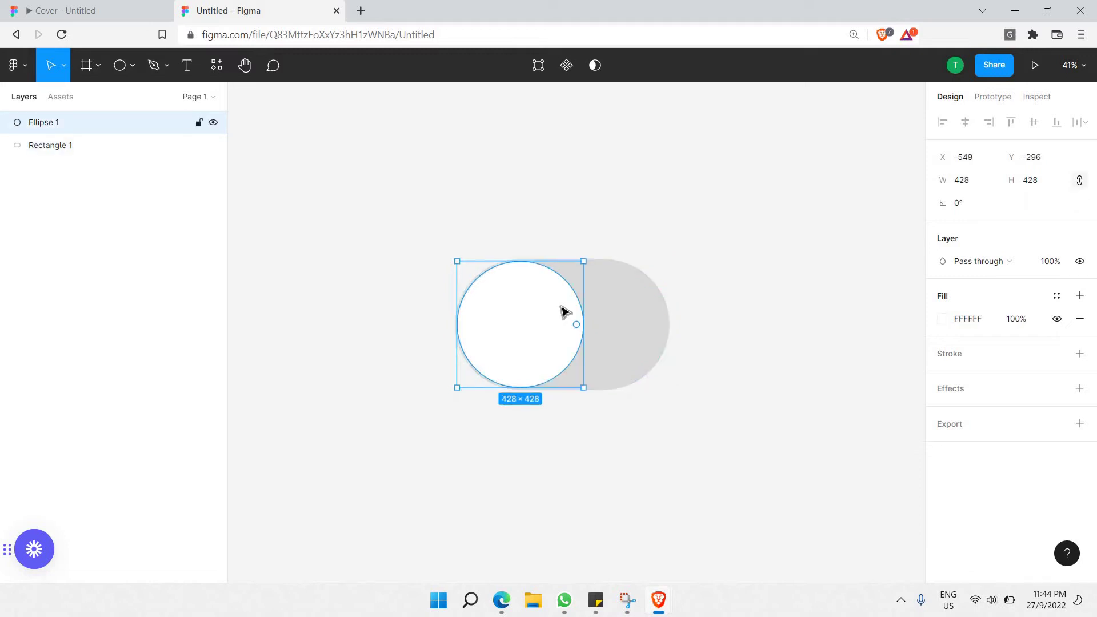
key("ctrl+v")
left_click_drag(583, 314, 688, 312)
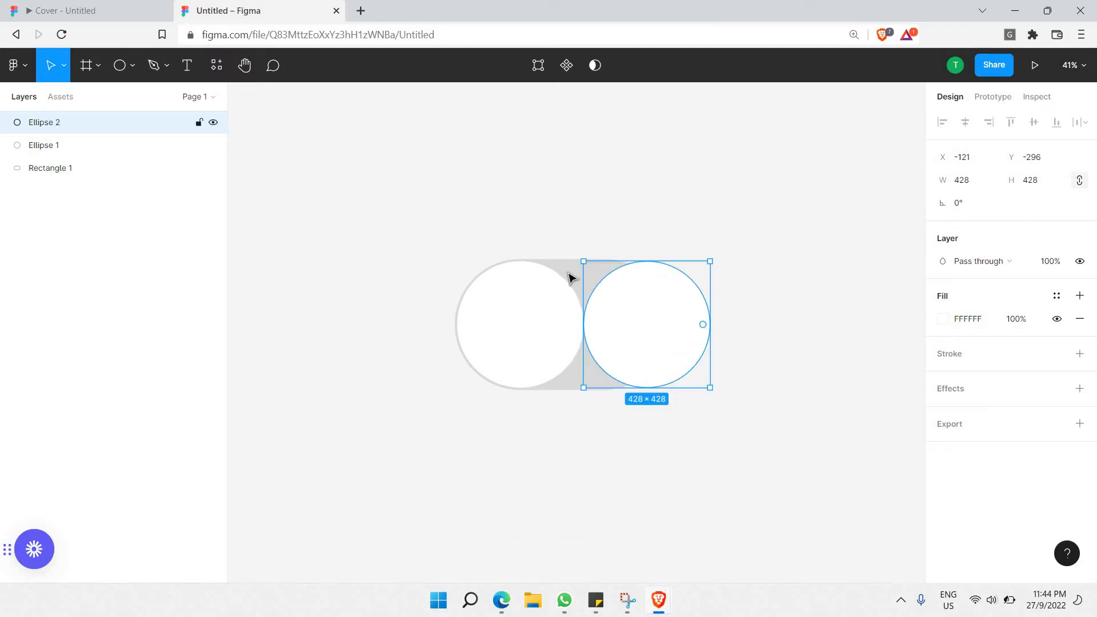
left_click(597, 281)
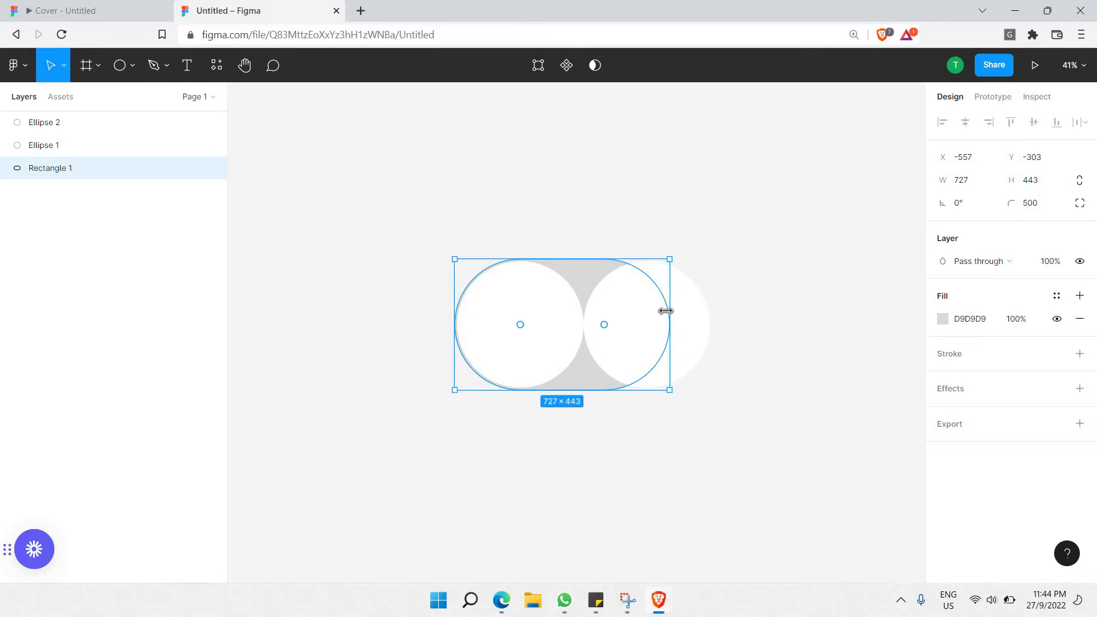
left_click_drag(682, 310, 708, 310)
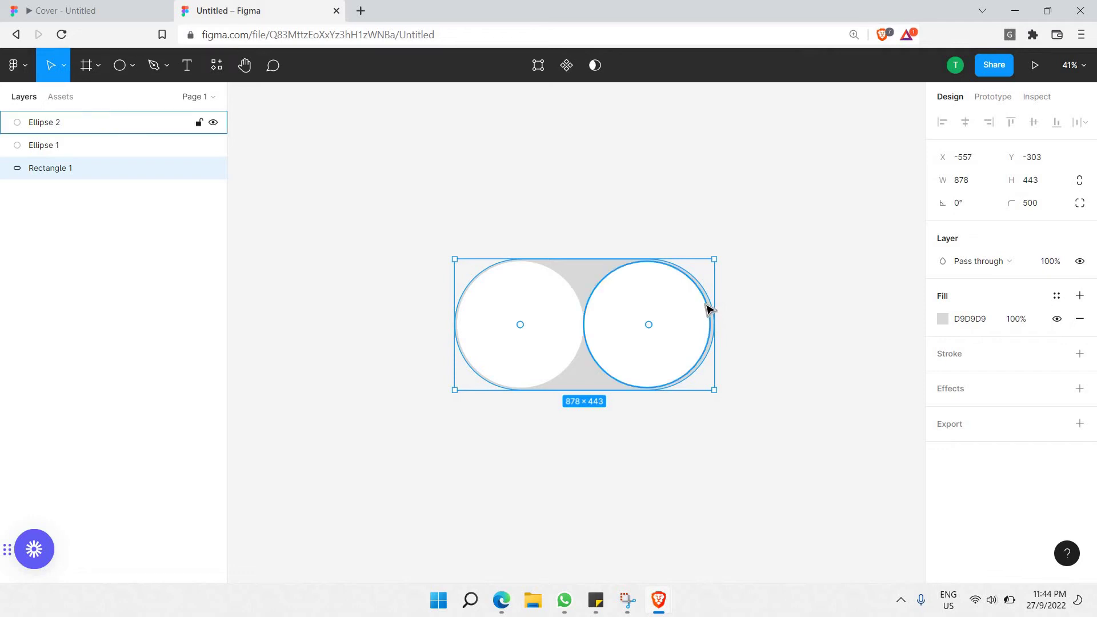
Delete the temporary second circle, leaving the knob at the left end.
left_click(754, 272)
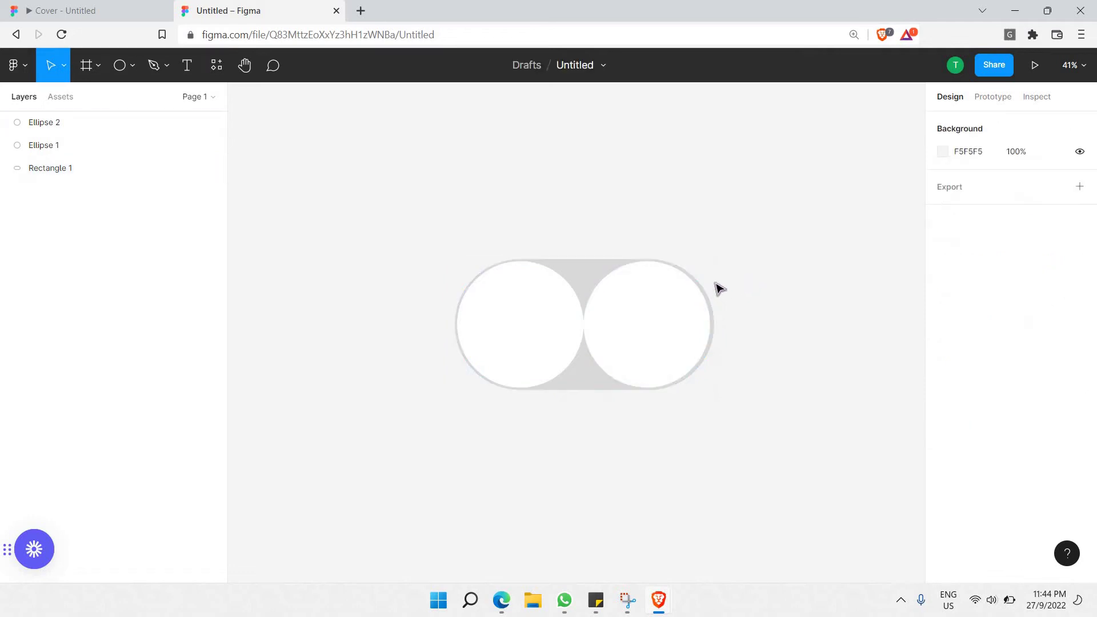
left_click(650, 301)
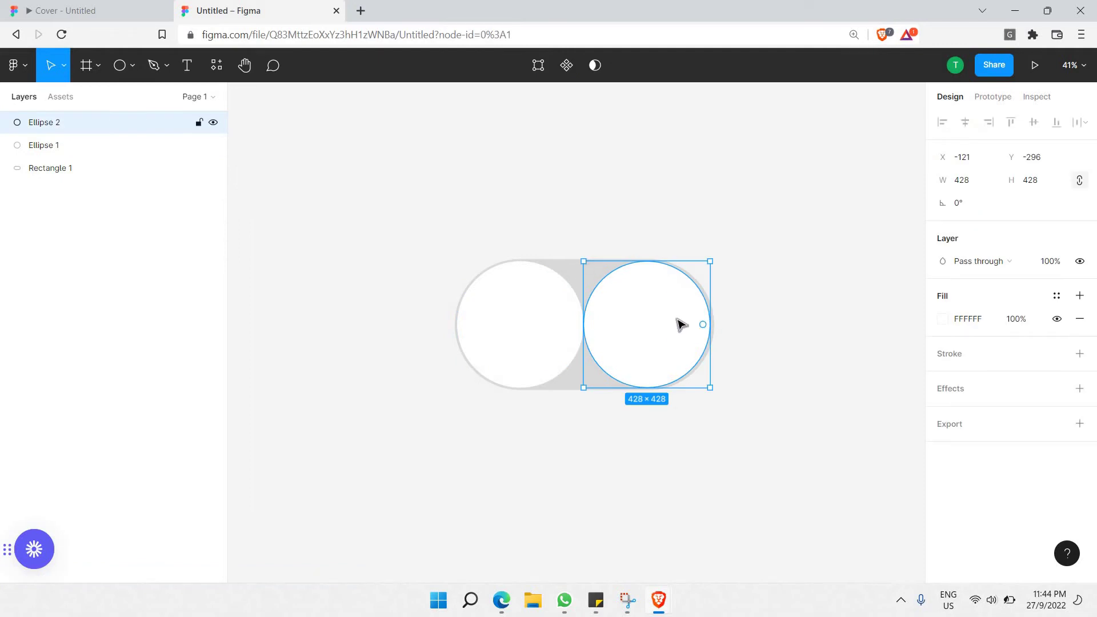
key("Delete")
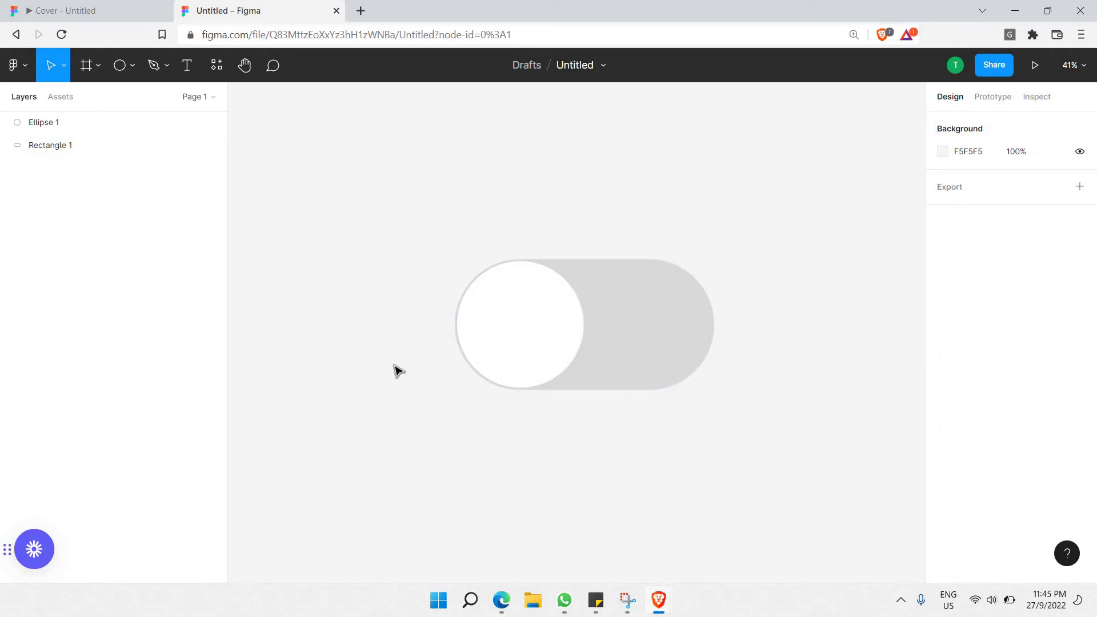
left_click(502, 325)
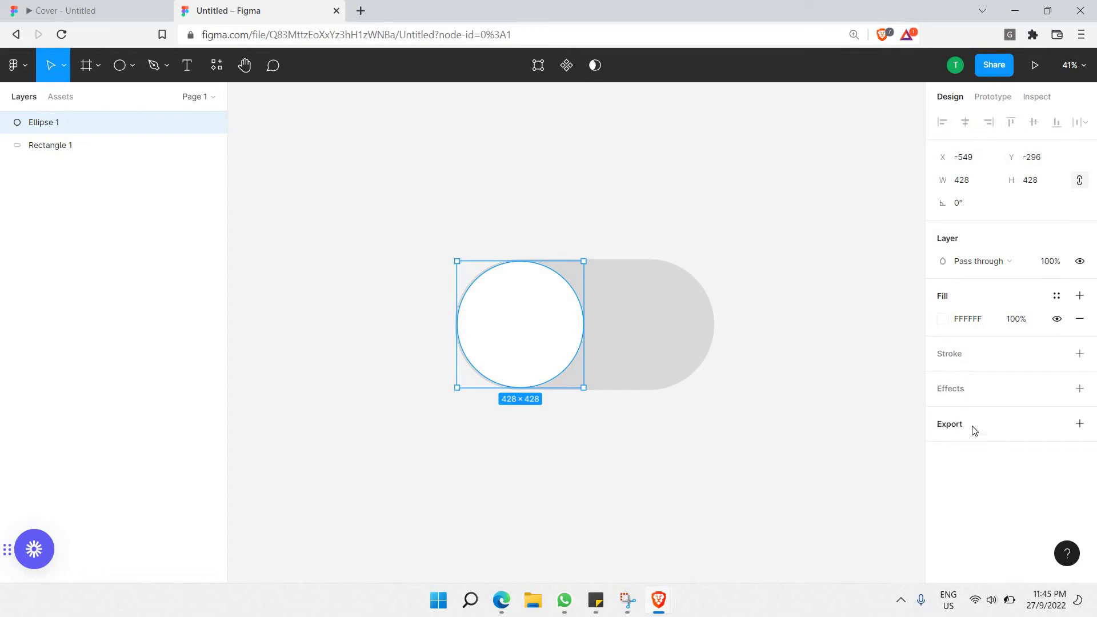
Give the white knob a drop shadow with Y offset 0 and blur 34.
left_click(952, 397)
left_click(943, 412)
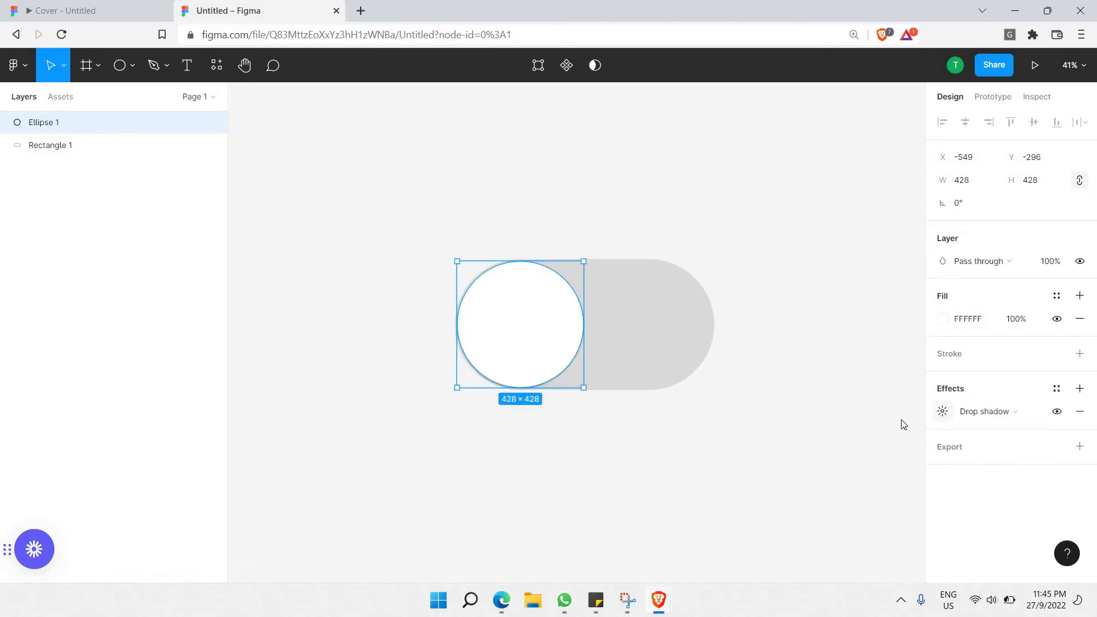
left_click_drag(823, 416, 727, 284)
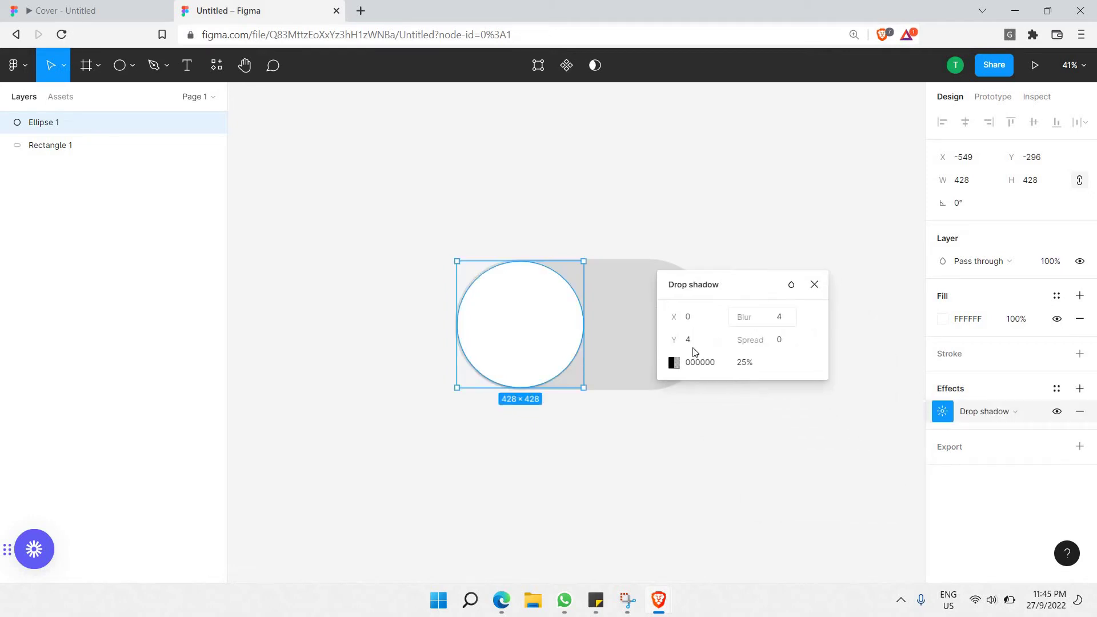
left_click(692, 348)
type("0")
key("Return")
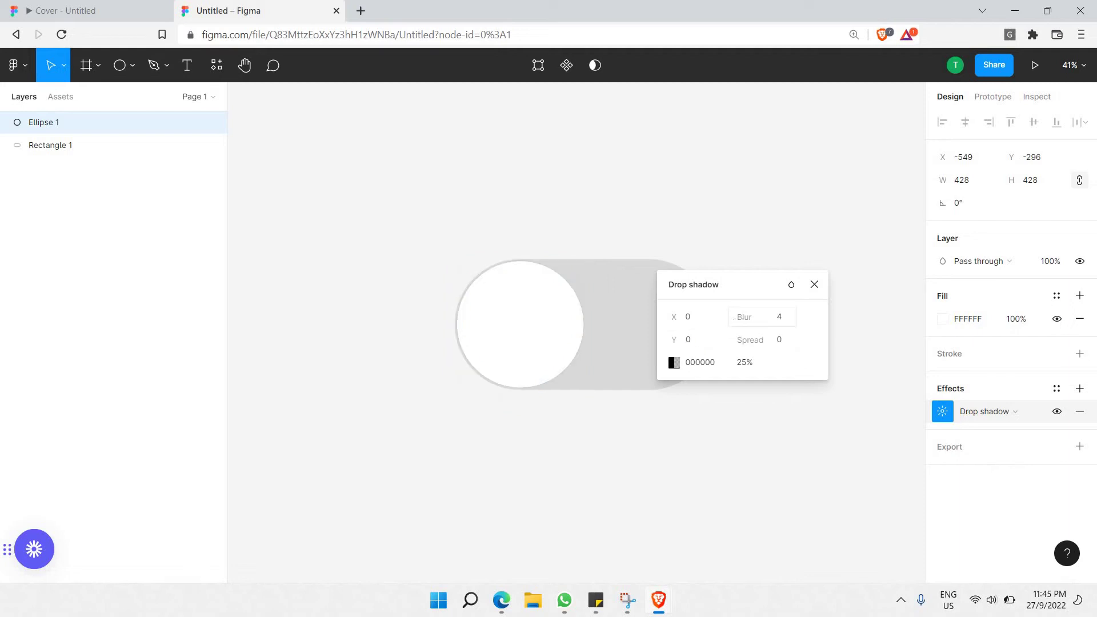
left_click_drag(743, 317, 813, 308)
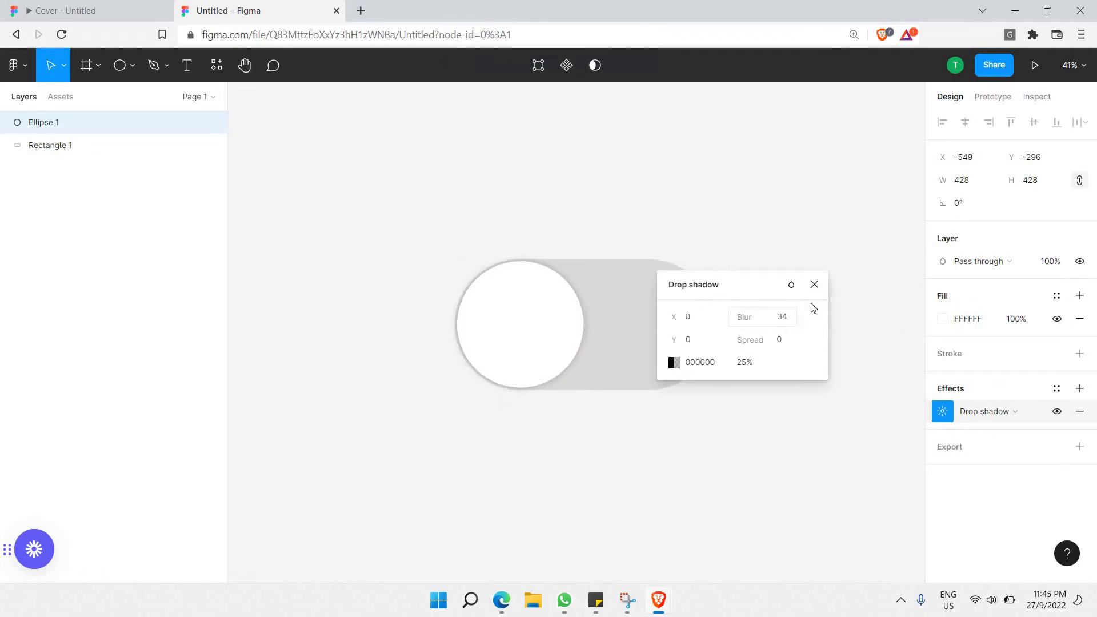
left_click(814, 304)
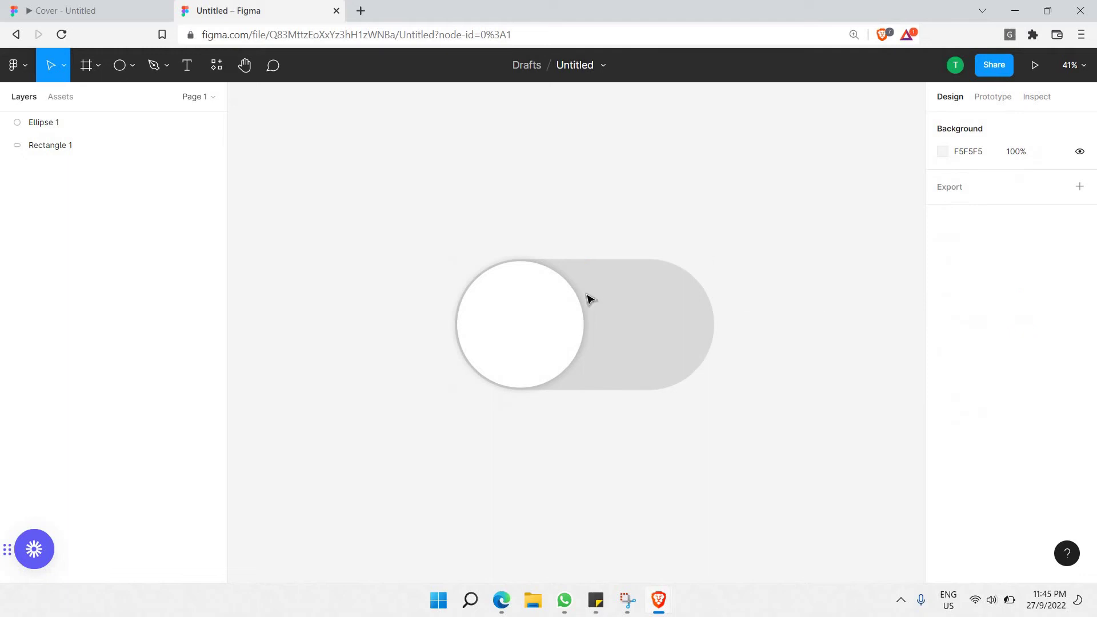
Group the circle and pill layers into Group 1.
left_click(67, 124)
left_click(73, 145, "shift")
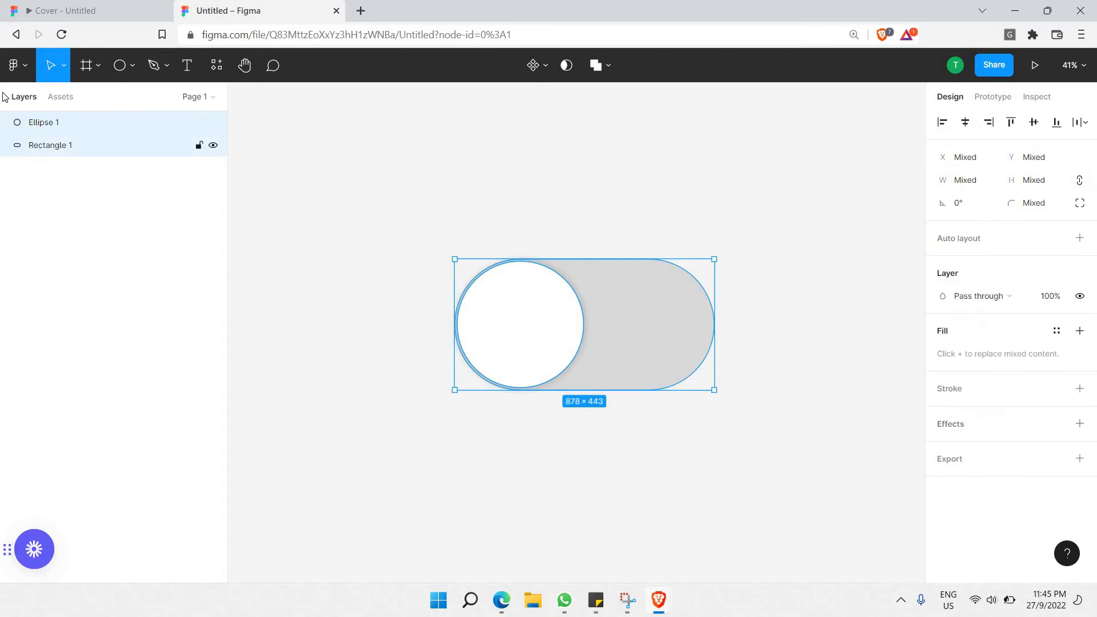
right_click(87, 126)
mouse_move(104, 172)
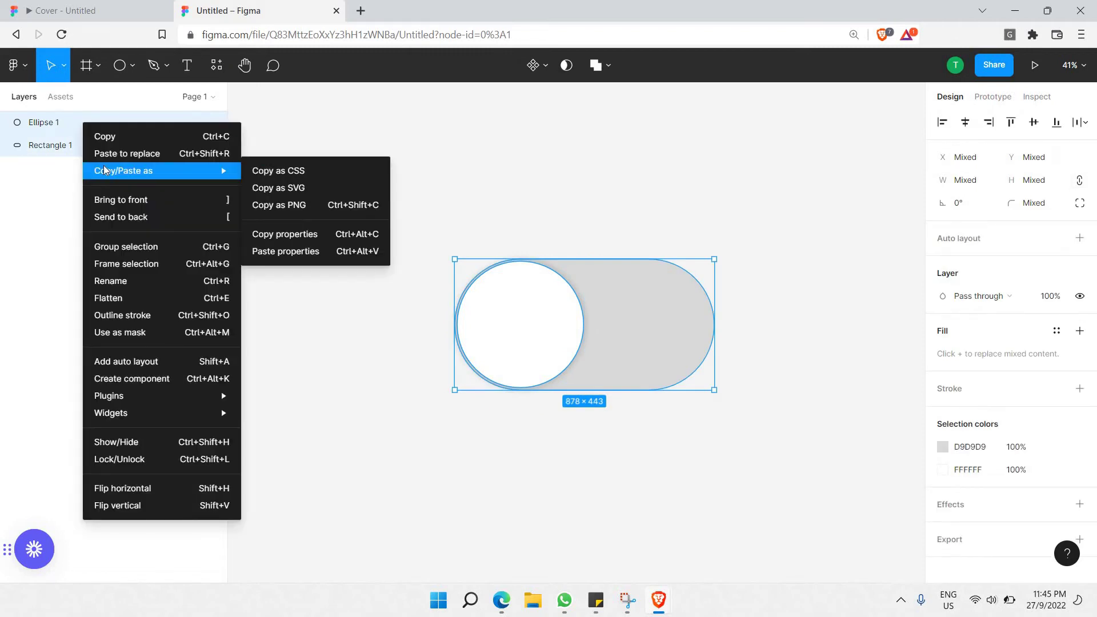
left_click(146, 248)
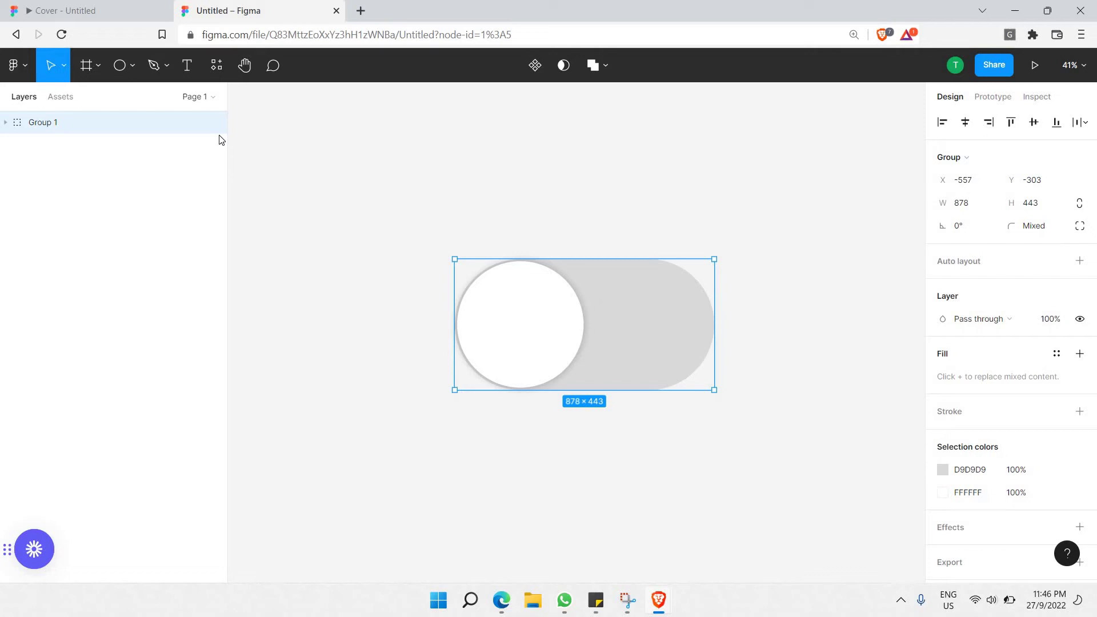
Paste a copy of the toggle group and place it below the original.
left_click(664, 238)
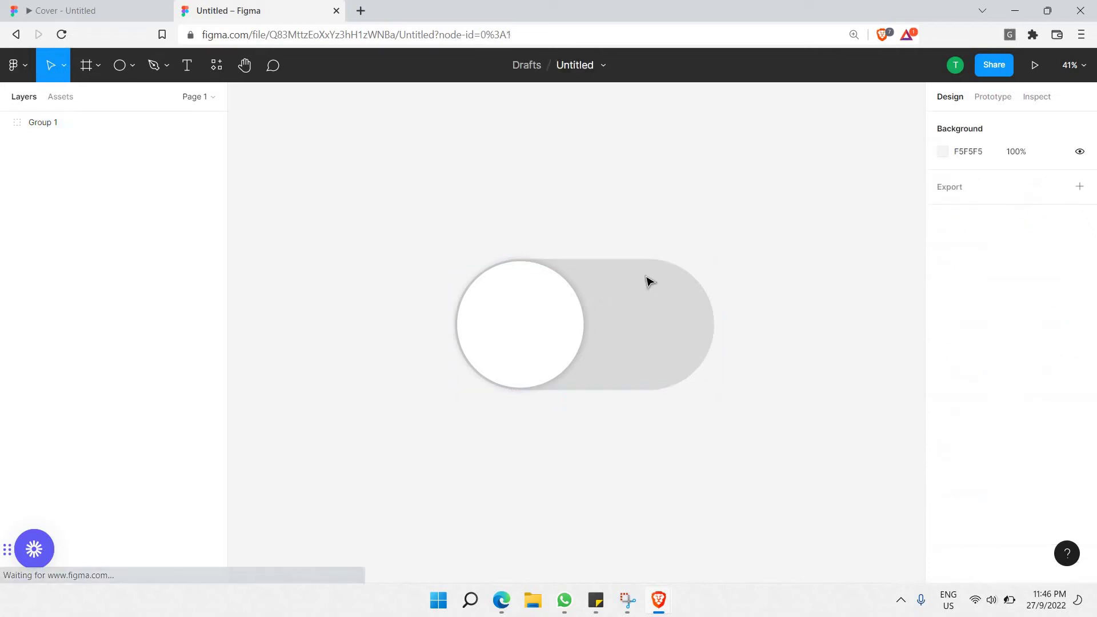
left_click(643, 277)
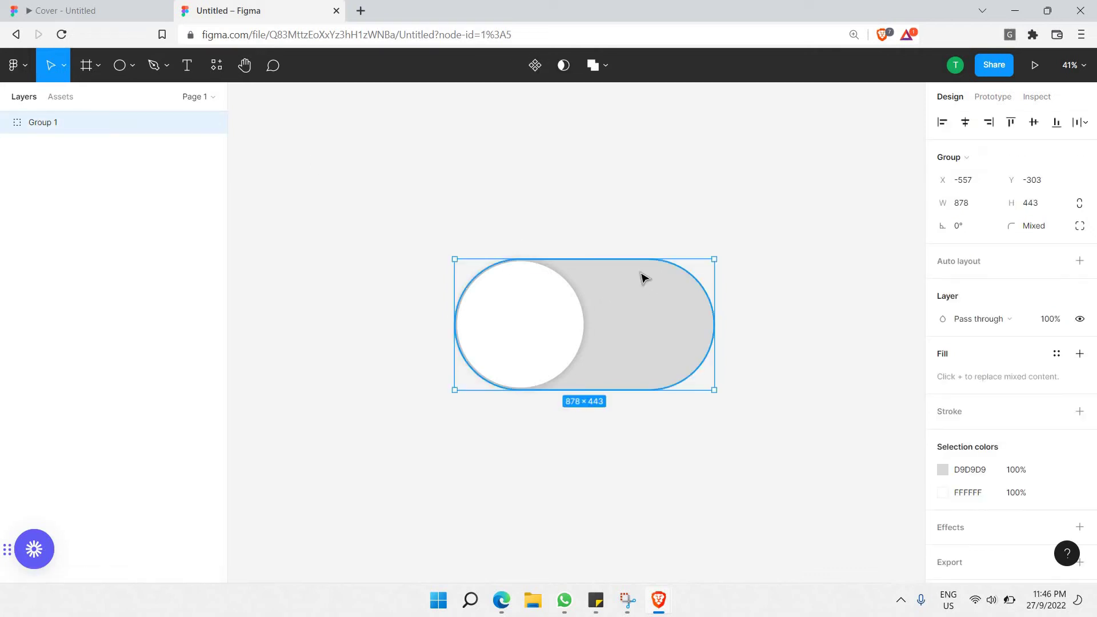
key("ctrl+v")
scroll(644, 246, "down", 1)
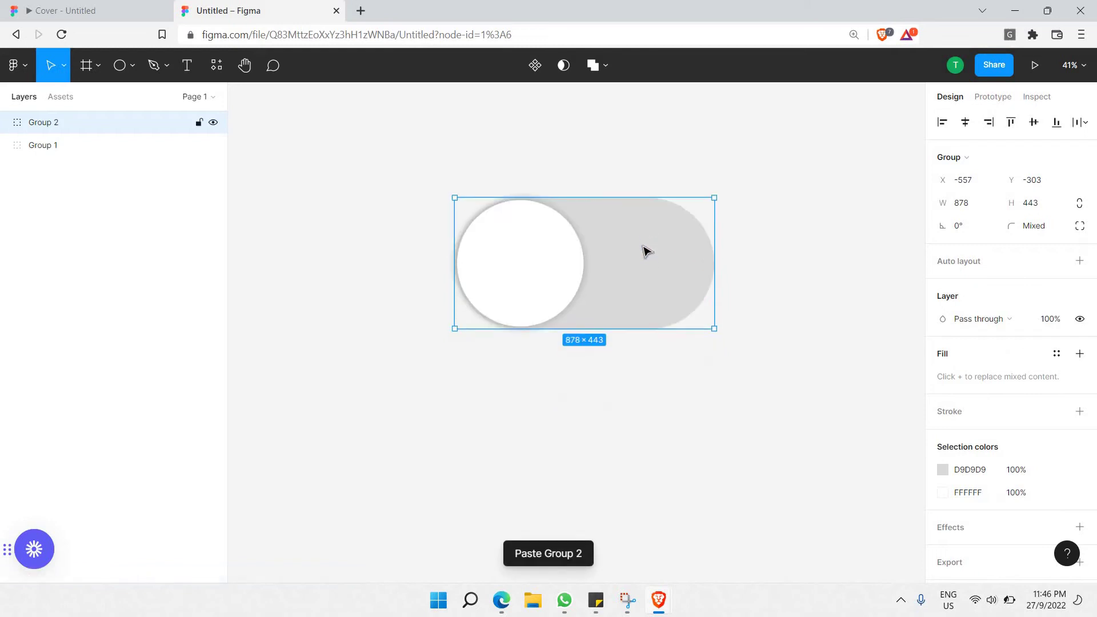
left_click_drag(644, 250, 644, 389)
left_click(730, 364)
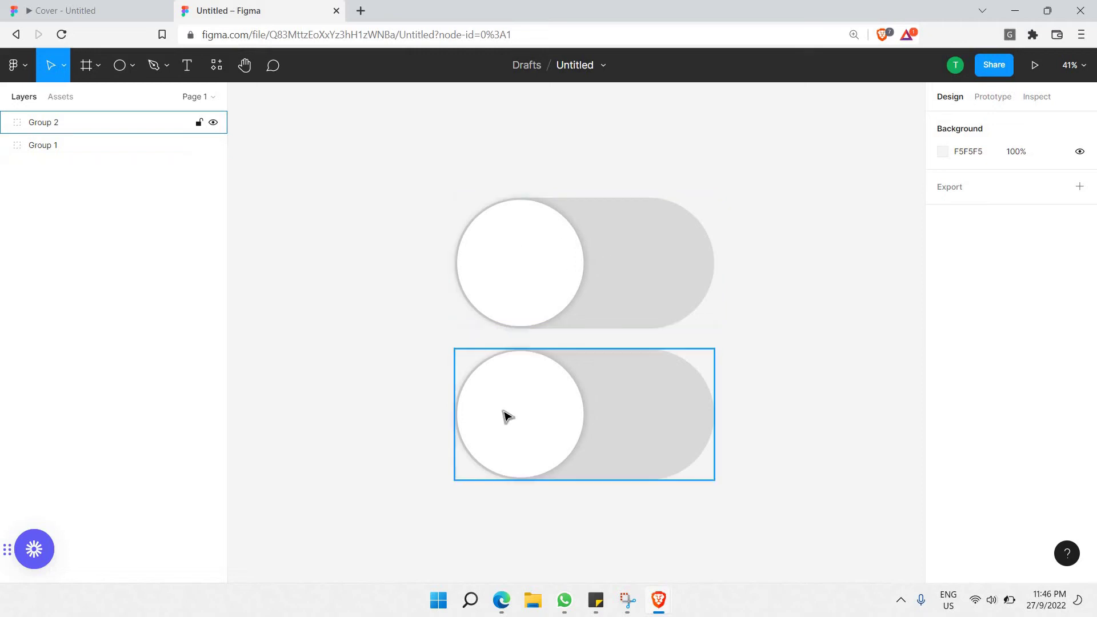
Move the copied toggle's circle to its pill's right end.
double_click(529, 392)
left_click_drag(582, 392, 657, 387)
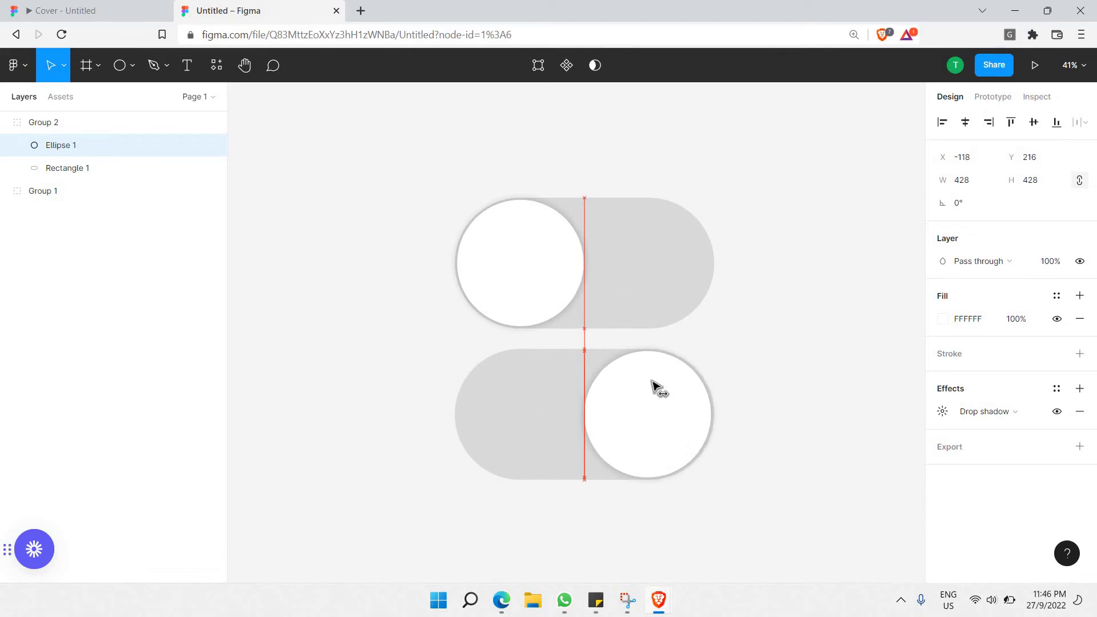
left_click(776, 348)
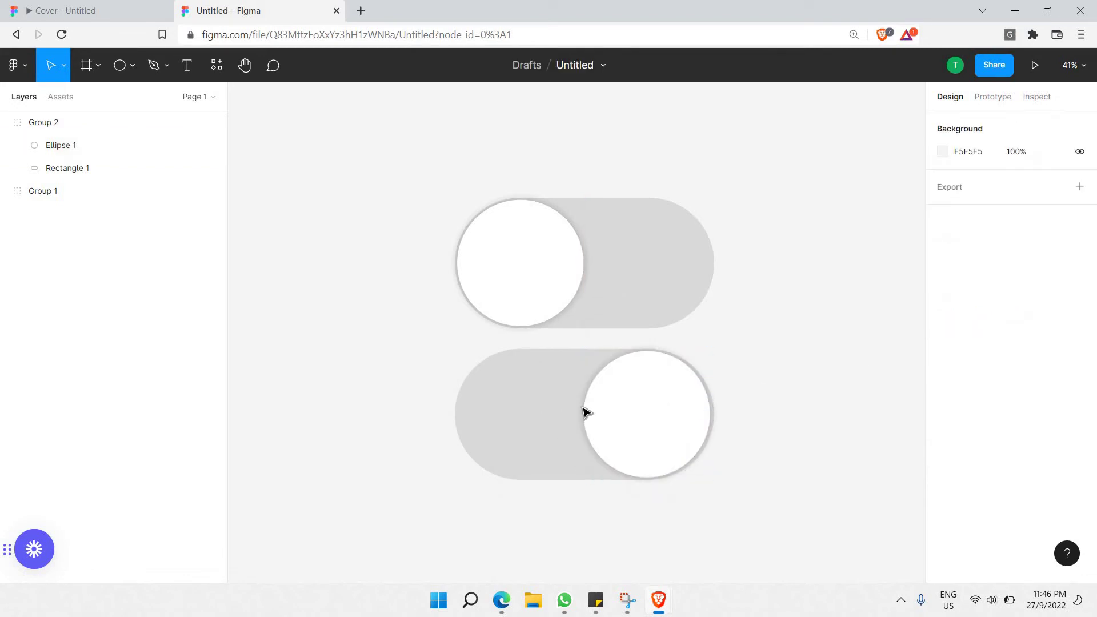
double_click(537, 402)
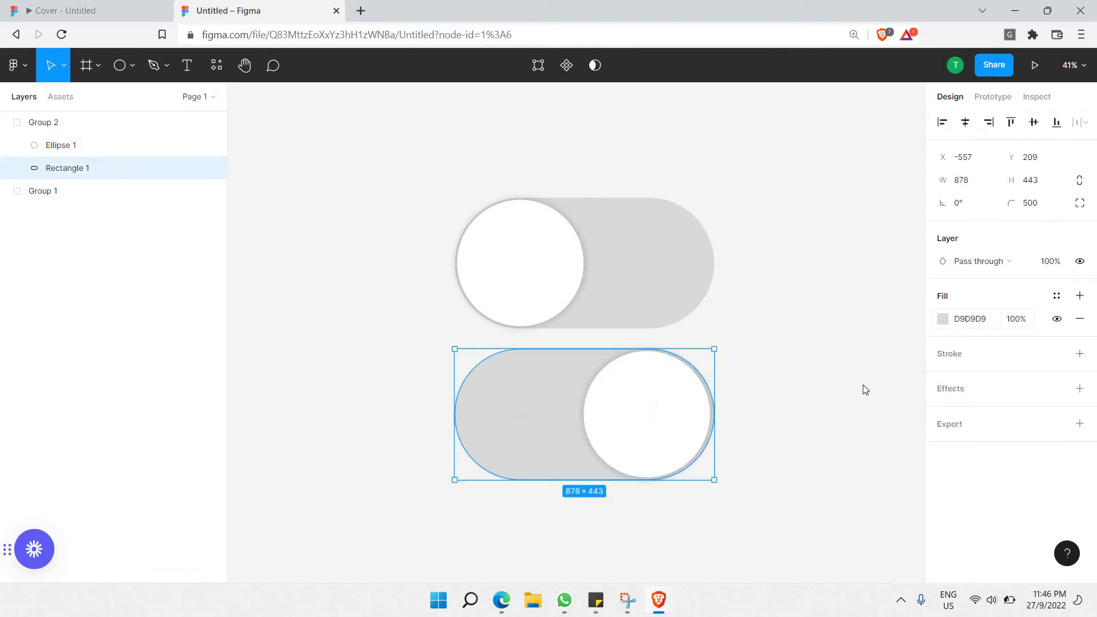
Fill the lower toggle's pill with green 59C16A.
left_click(943, 319)
left_click(839, 414)
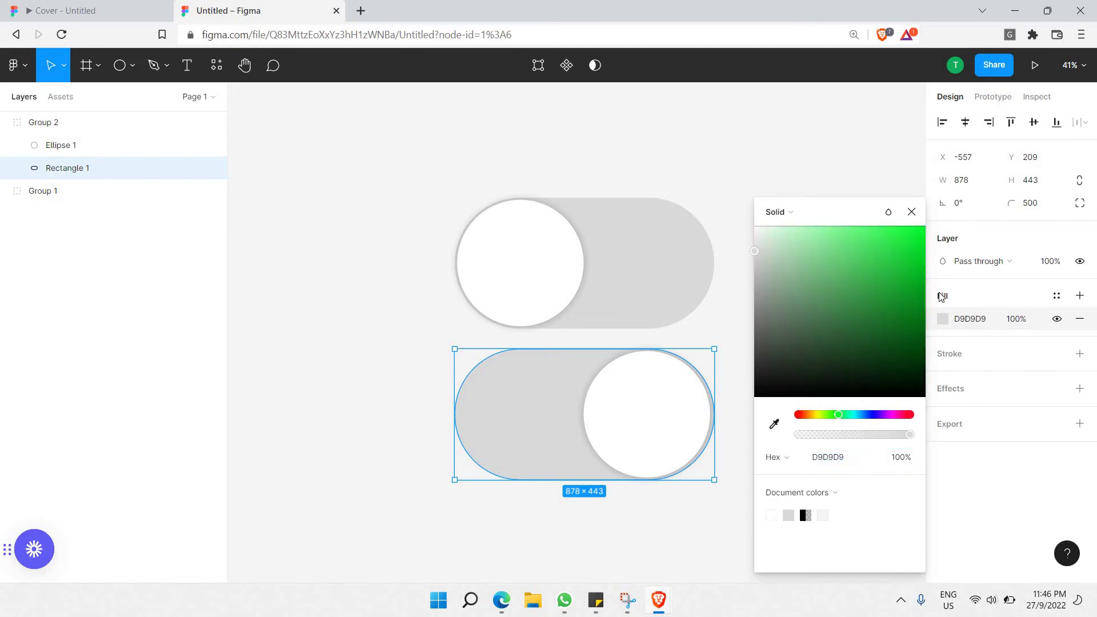
left_click_drag(839, 310, 925, 284)
mouse_move(862, 273)
left_mouse_down()
mouse_move(838, 264)
mouse_move(842, 277)
mouse_move(877, 280)
mouse_move(846, 272)
left_mouse_up()
left_click(860, 272)
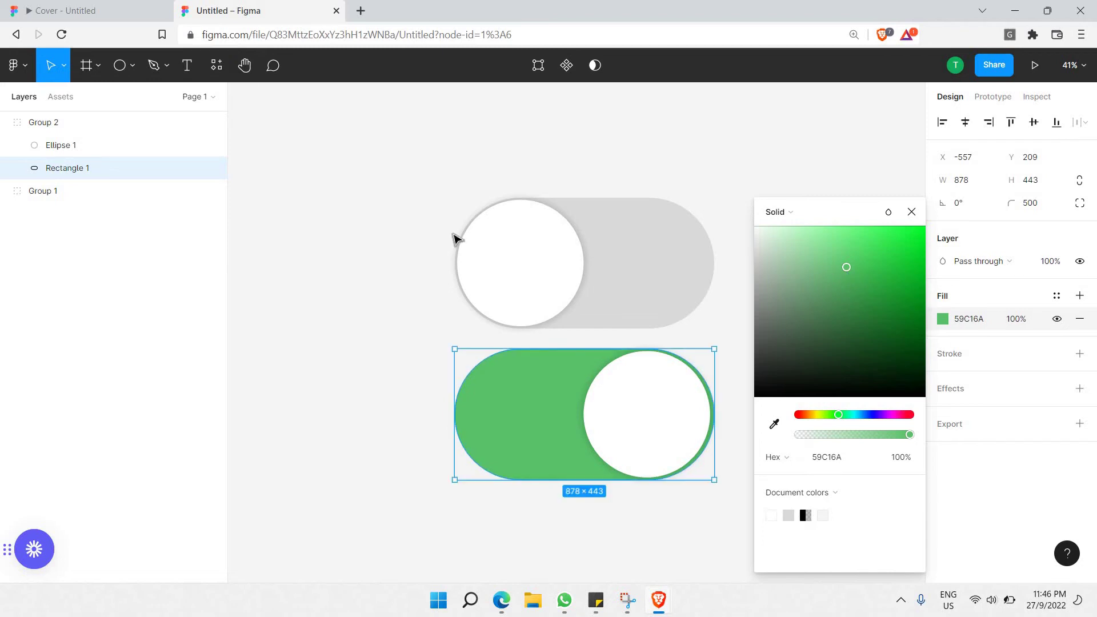
left_click(357, 254)
Move the green toggle, Group 2, slightly lower to Y 270.
scroll(306, 281, "down", 5)
scroll(323, 237, "up", 2)
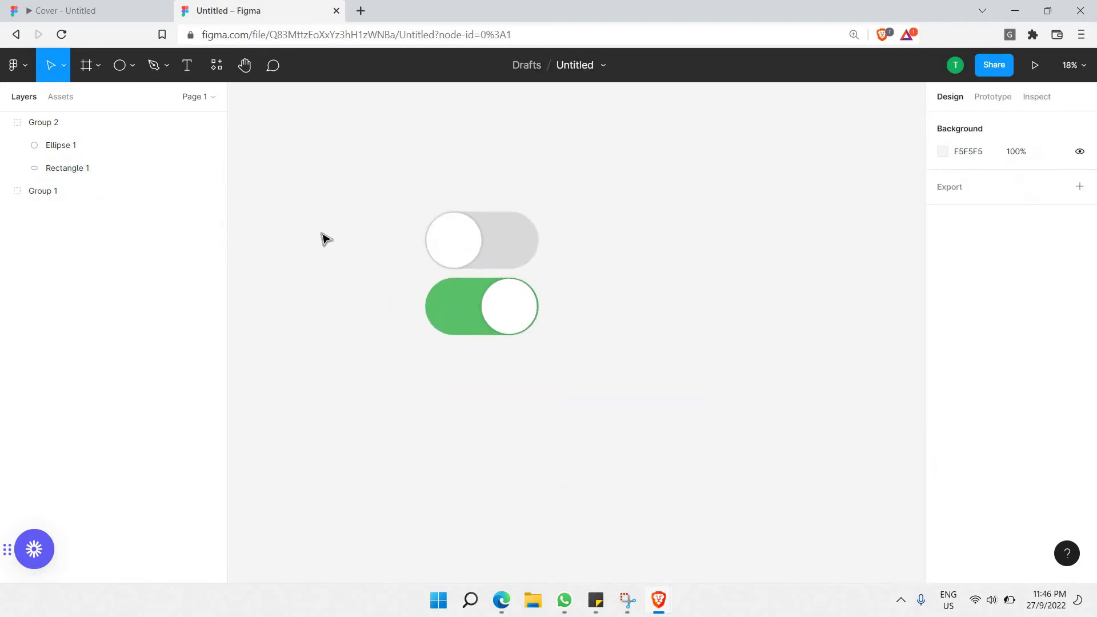
scroll(325, 239, "up", 3)
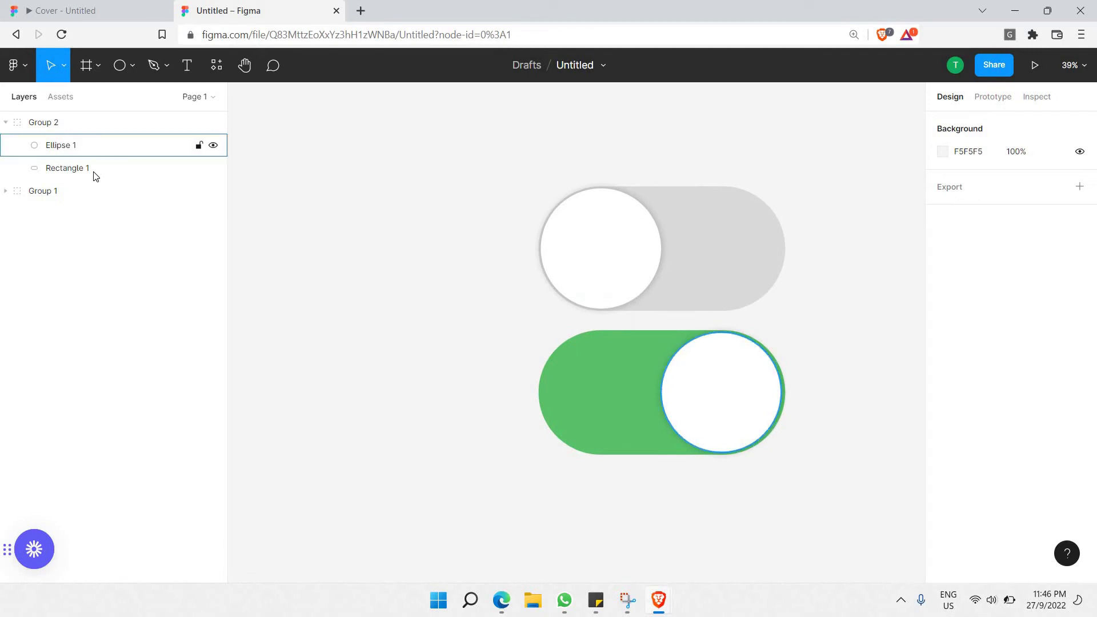
left_click(6, 123)
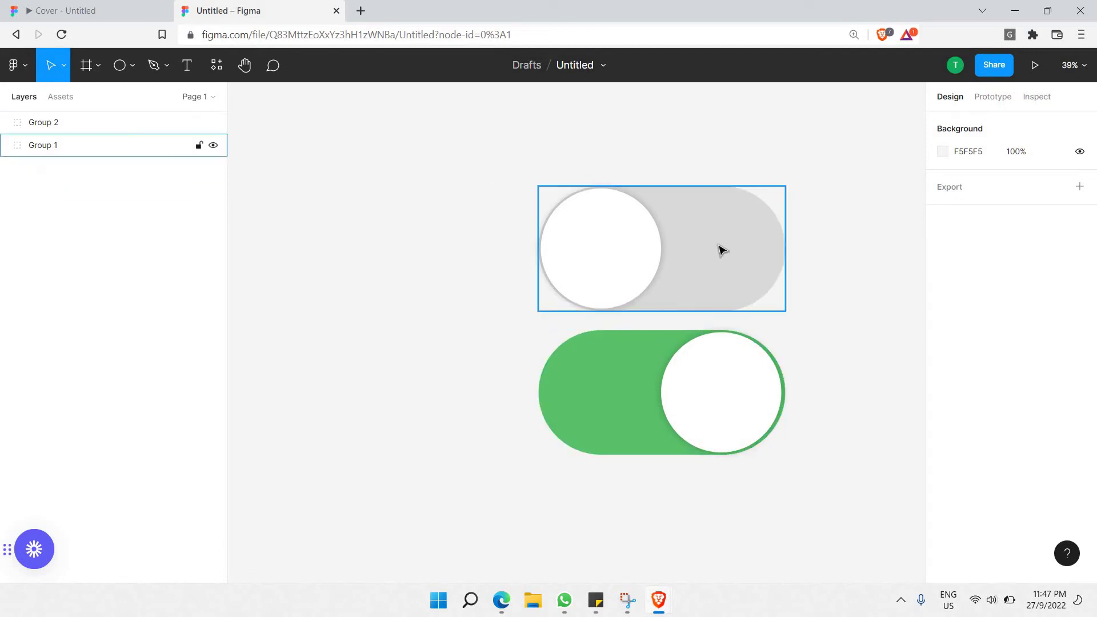
scroll(721, 250, "down", 2)
scroll(705, 242, "up", 2)
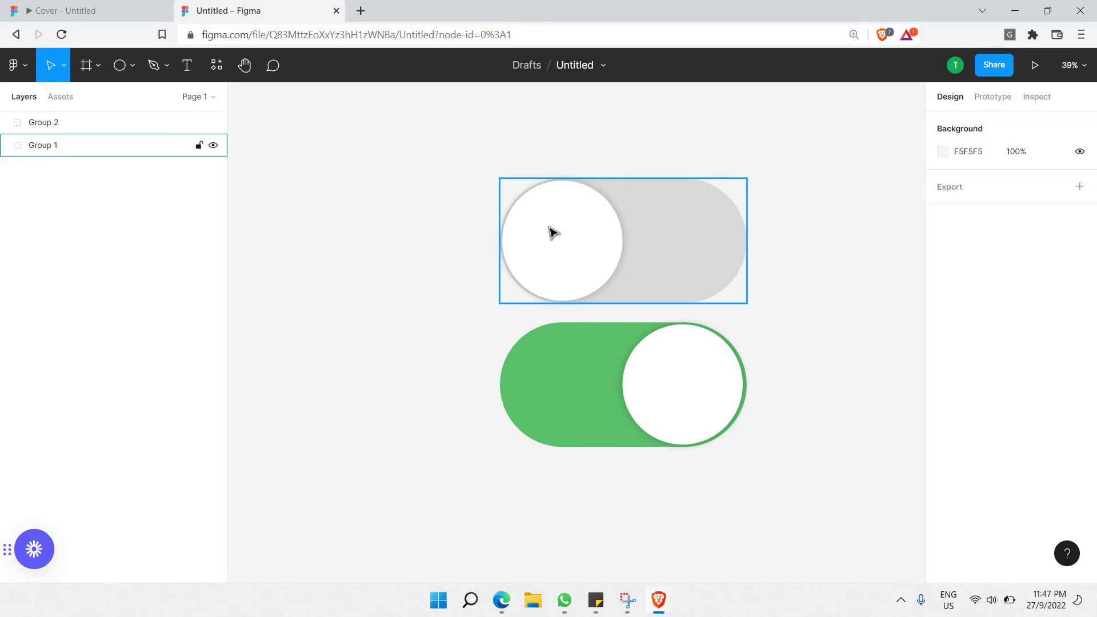
left_click(604, 360)
left_click_drag(604, 360, 605, 378)
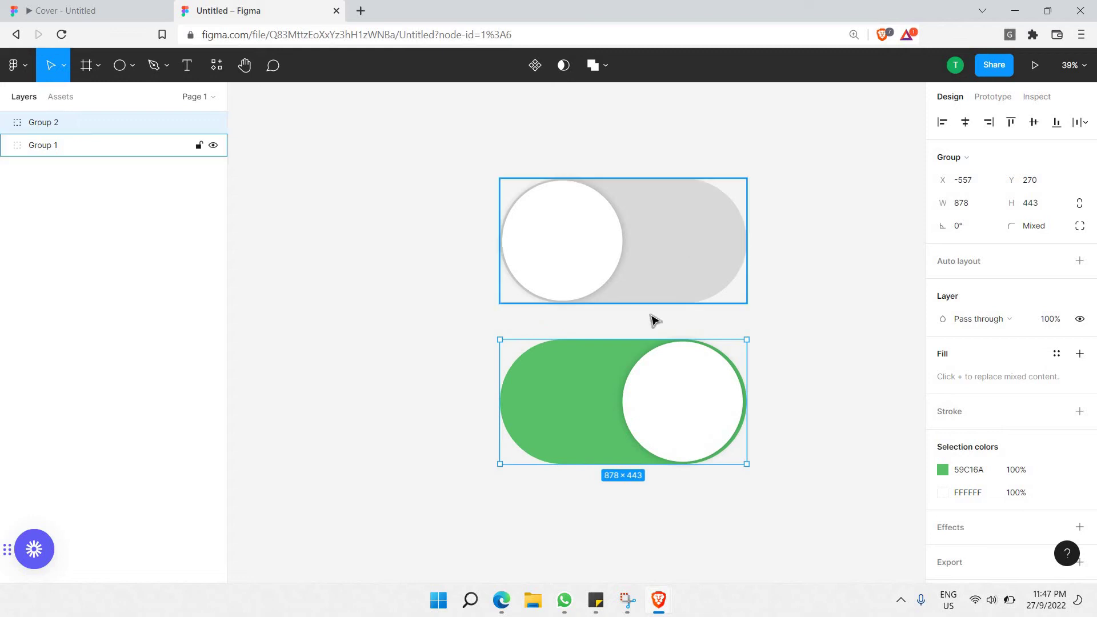
Turn the grey and green toggles each into a component.
left_click(629, 297)
right_click(647, 229)
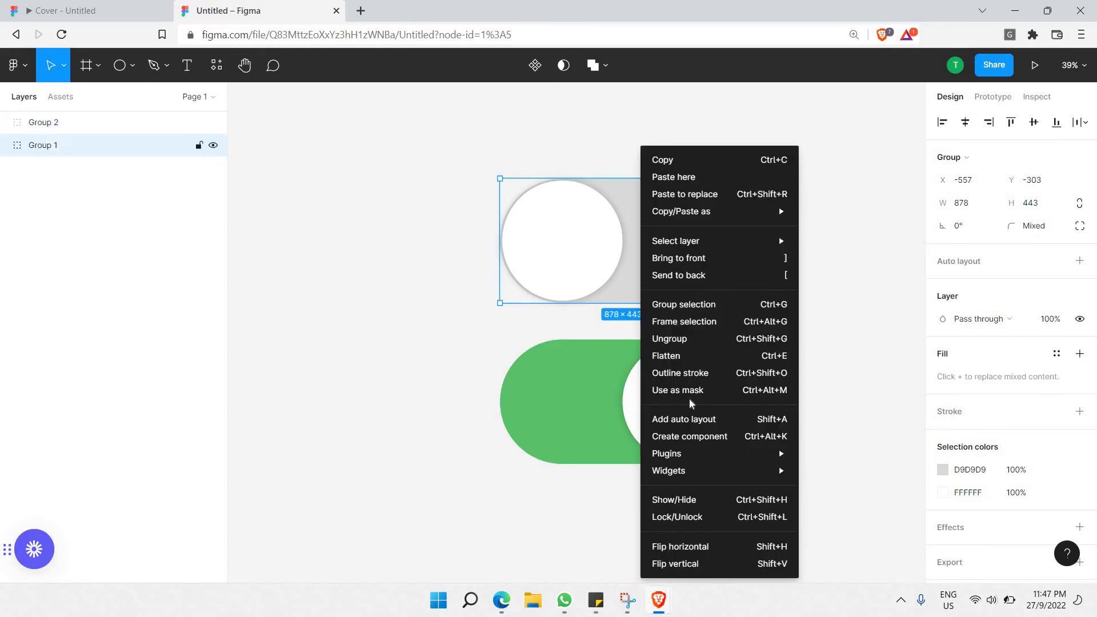
left_click(693, 436)
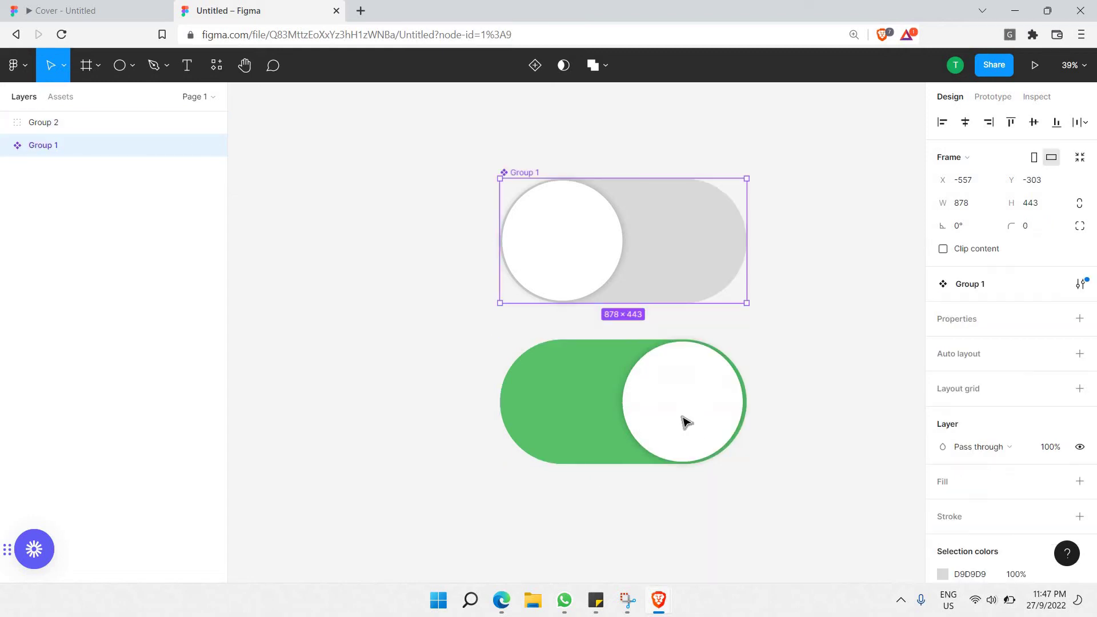
left_click(568, 379)
right_click(568, 379)
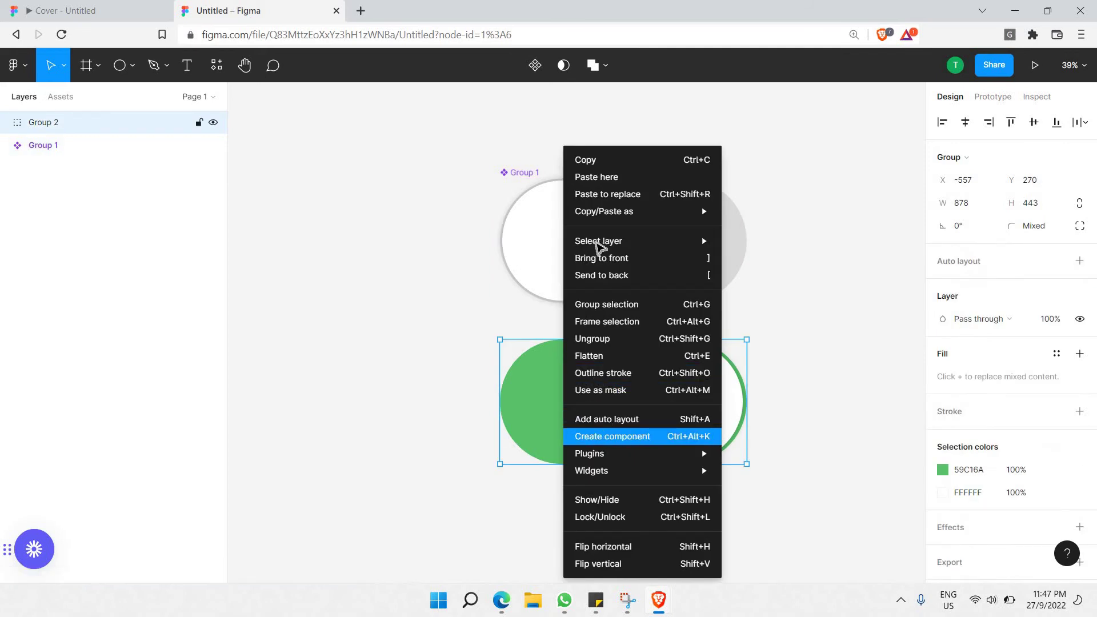
left_click(603, 438)
Select both toggle components and combine them as variants of Component 1.
left_click(607, 282)
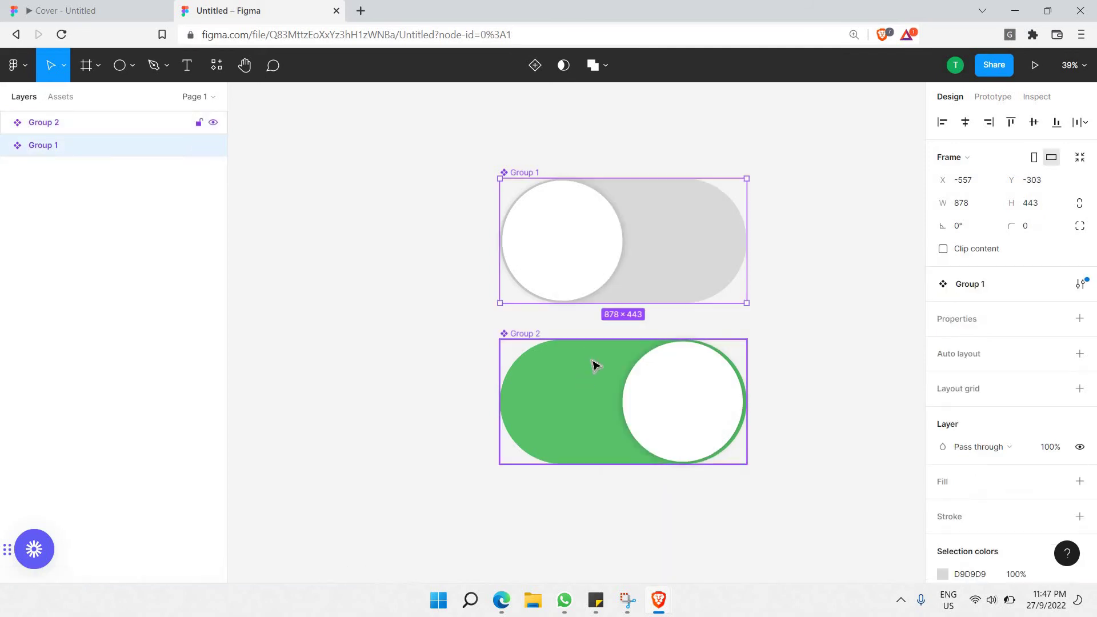
left_click(595, 364, "shift")
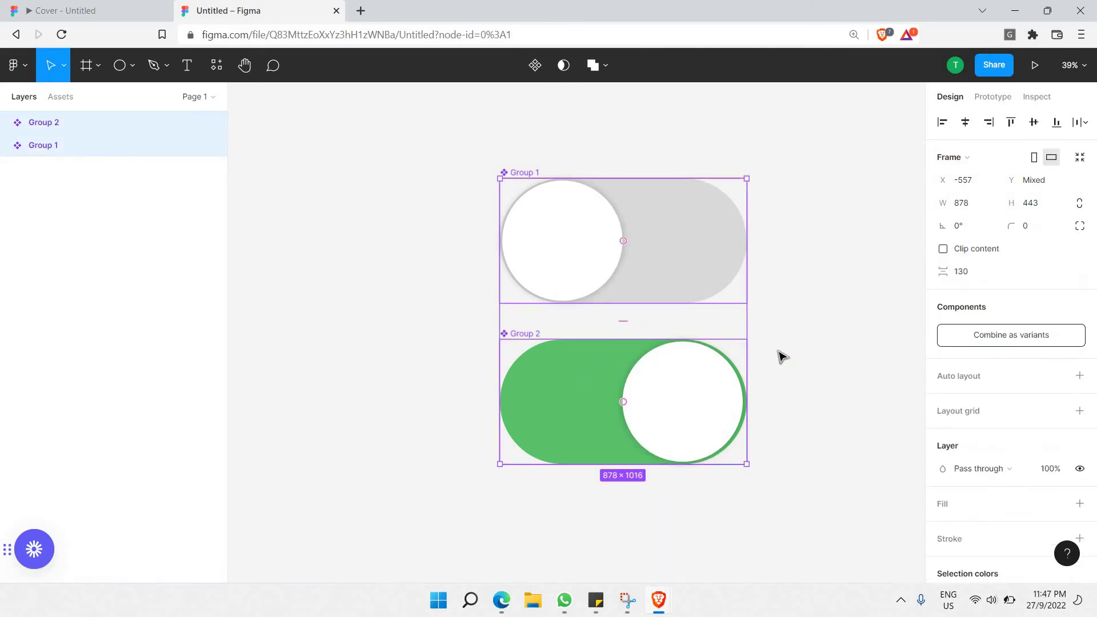
left_click(642, 245)
left_click(632, 370)
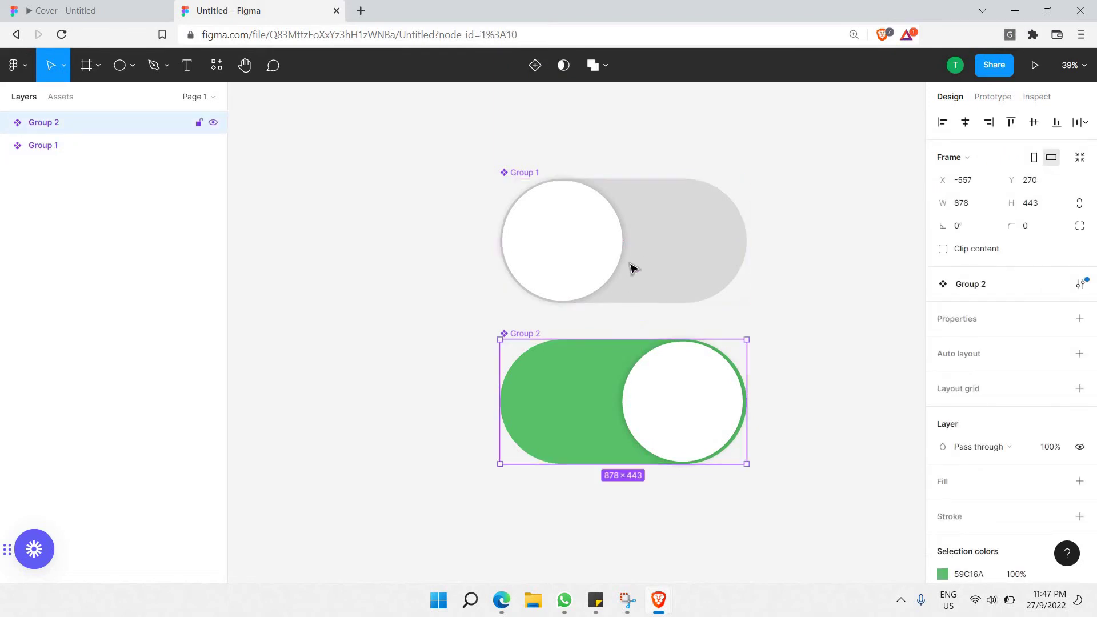
left_click(631, 267)
right_click(627, 255)
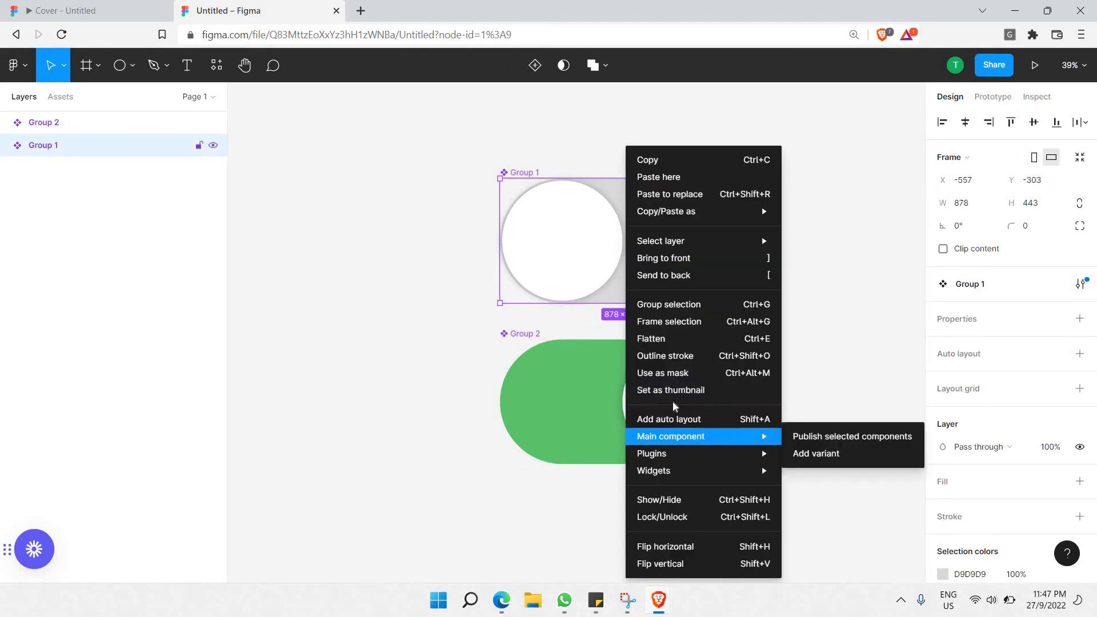
left_click(575, 250)
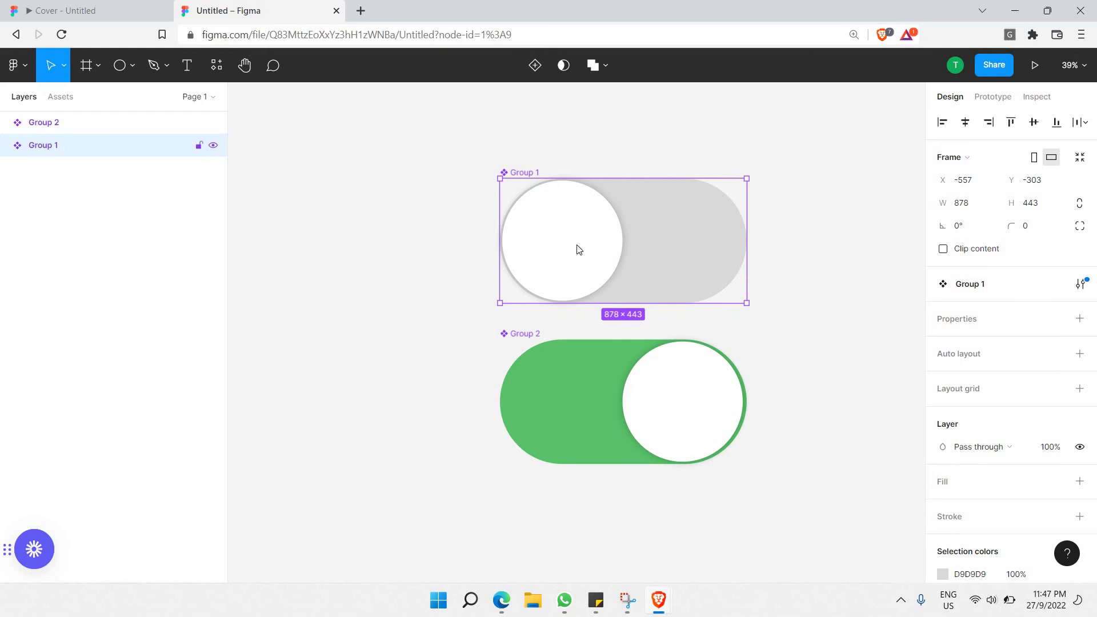
right_click(578, 249)
left_click(416, 262)
left_click(633, 347, "shift")
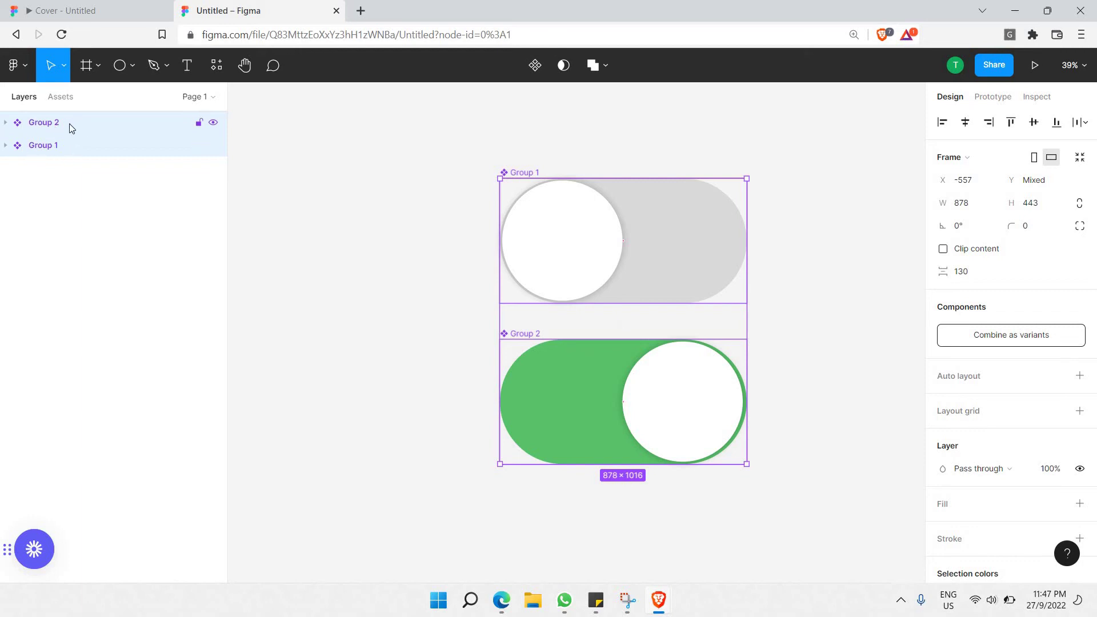
left_click(1023, 339)
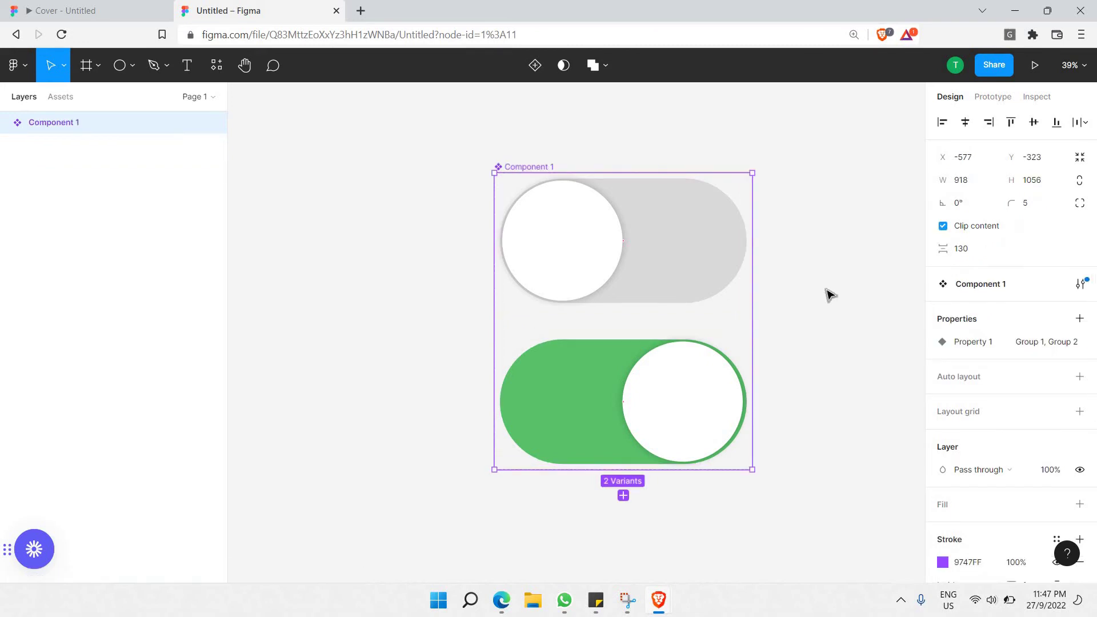
left_click(803, 280)
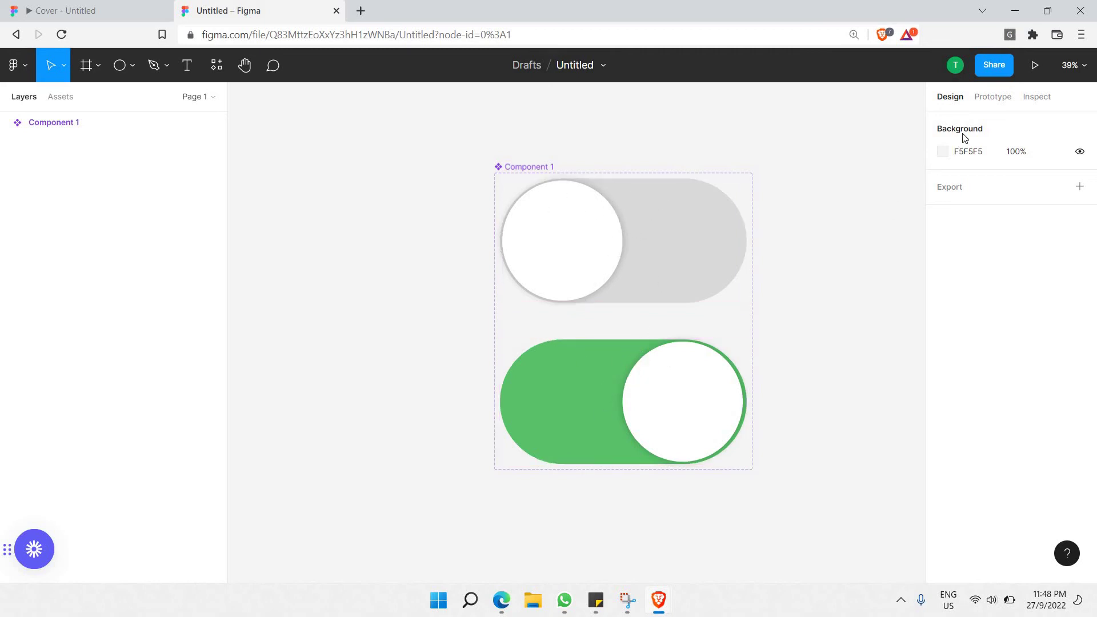
Link the grey toggle to Group 2 on click with a Smart animate transition.
left_click(985, 101)
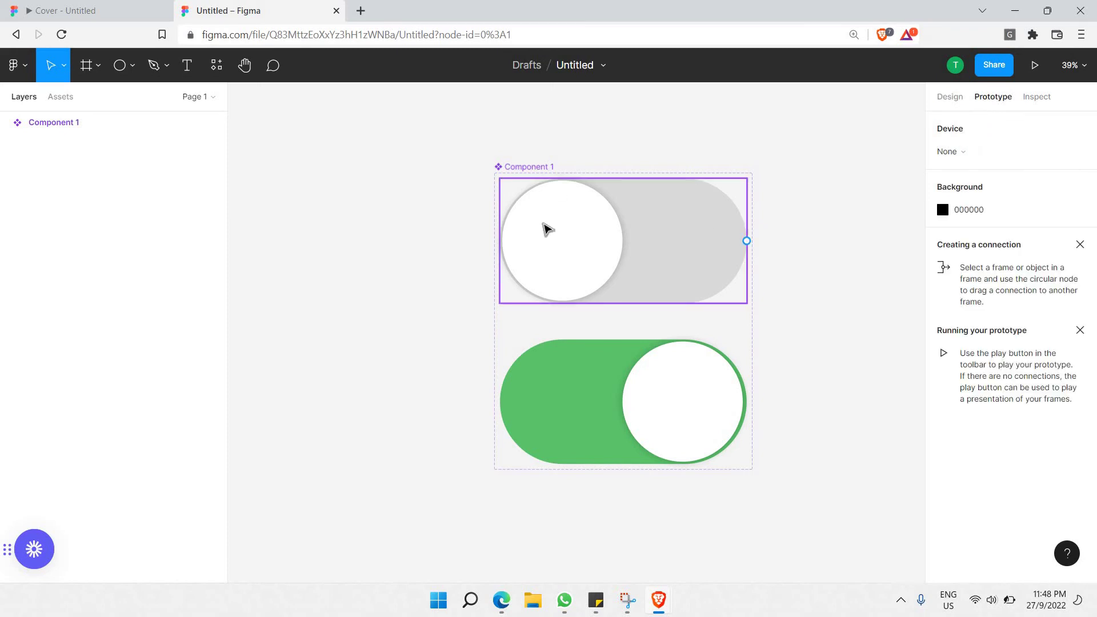
left_click(546, 229)
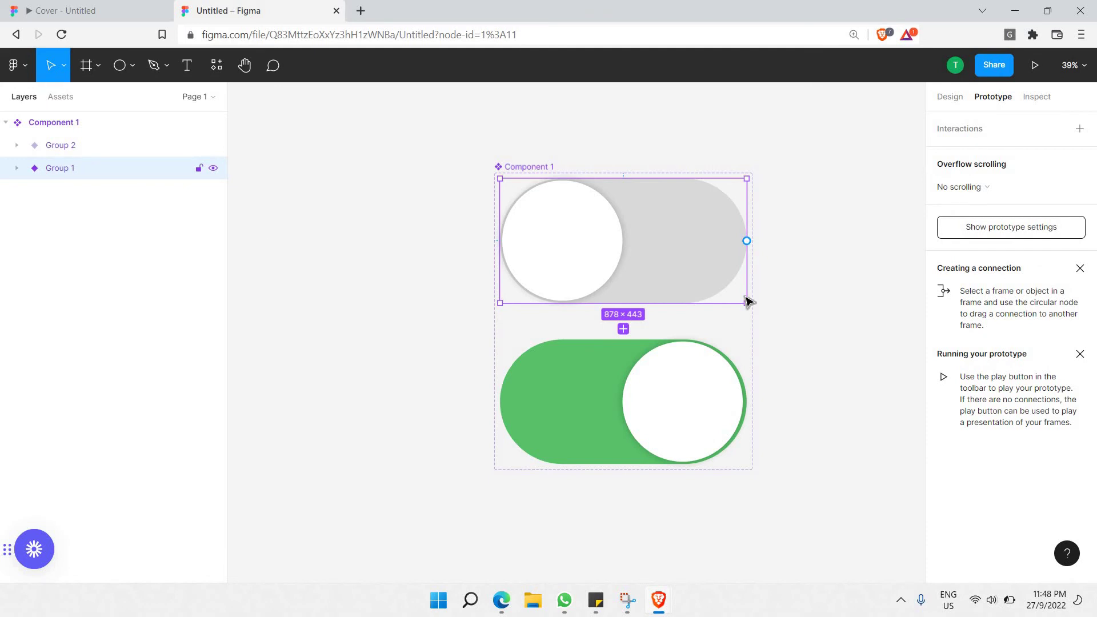
left_click_drag(746, 241, 619, 377)
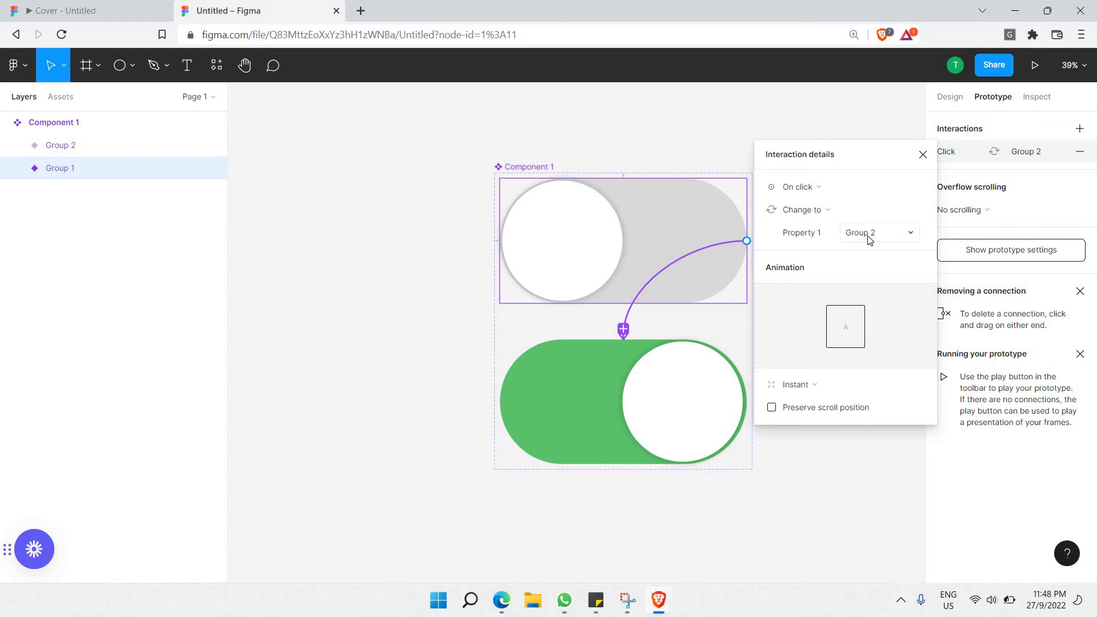
left_click(821, 386)
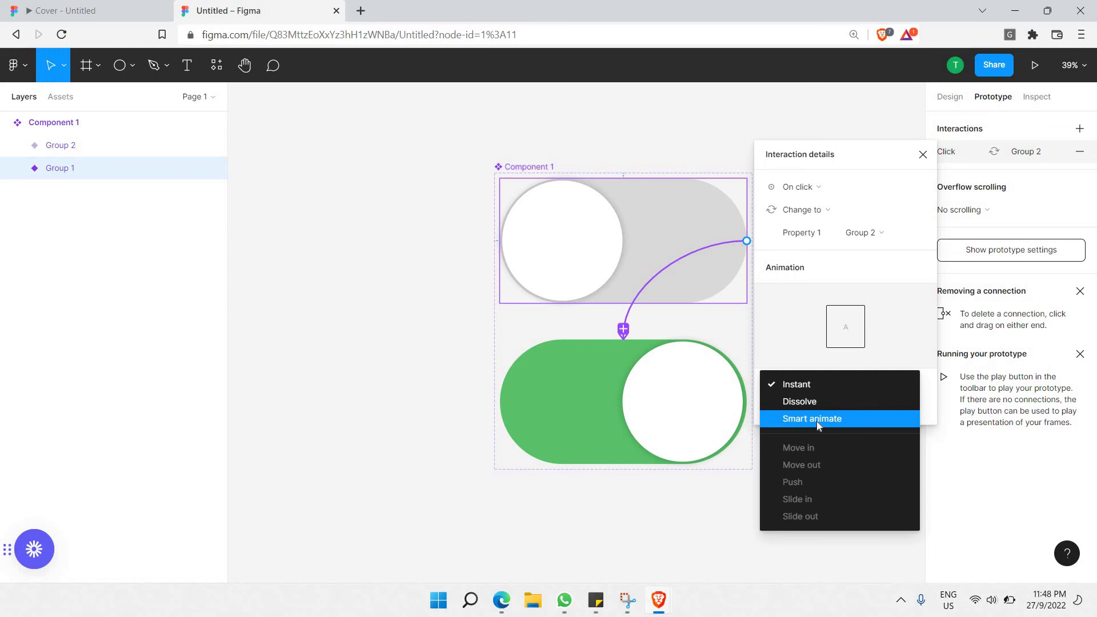
left_click(817, 421)
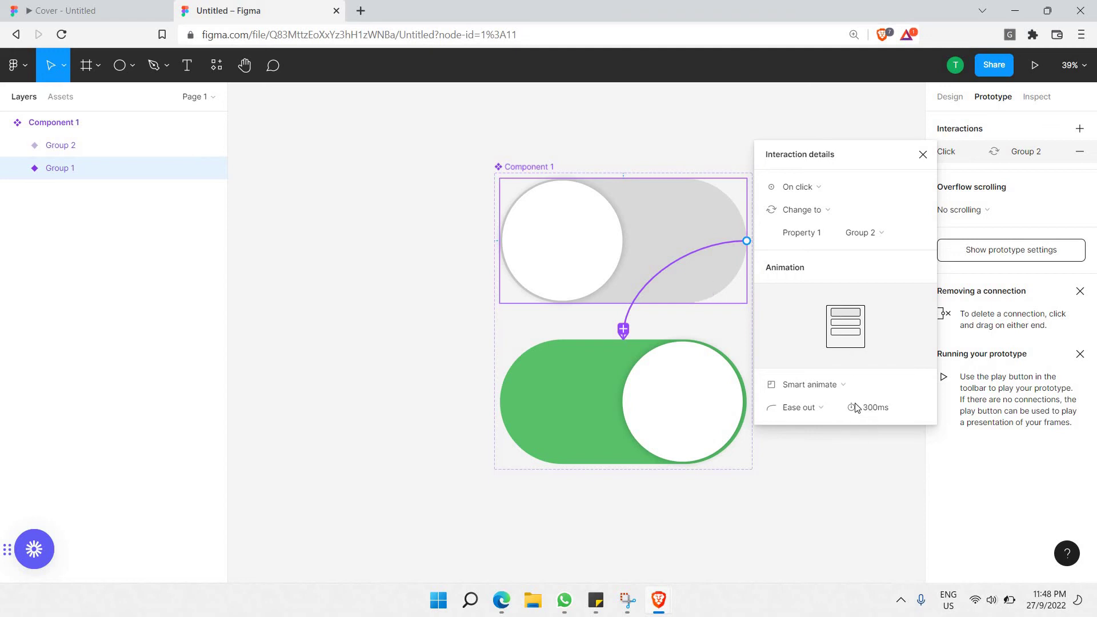
scroll(647, 267, "right", 6)
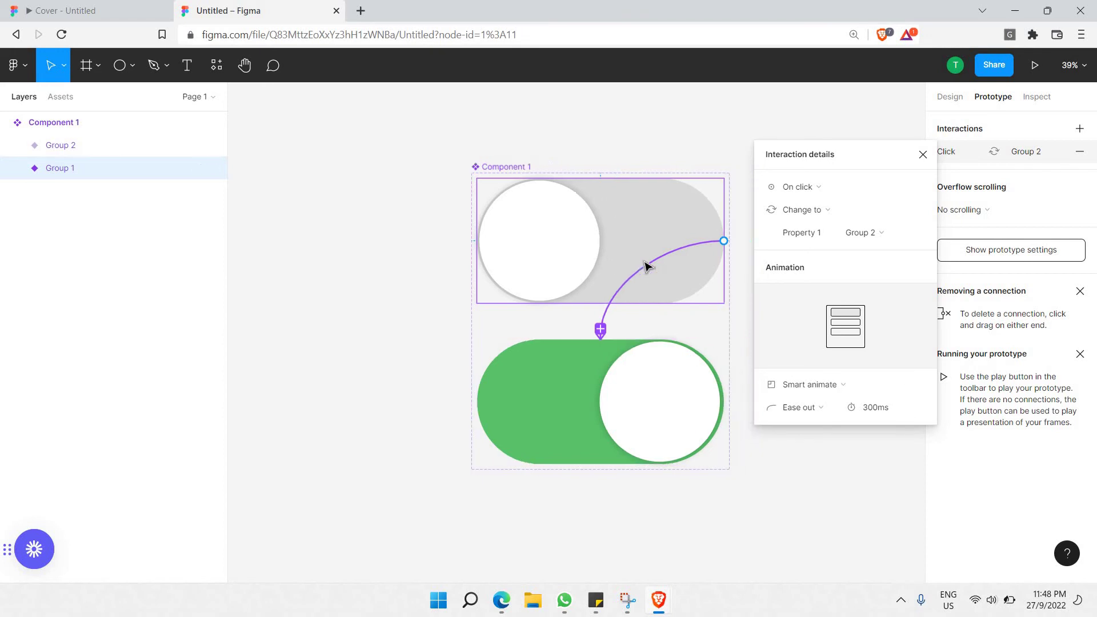
scroll(647, 267, "left", 3)
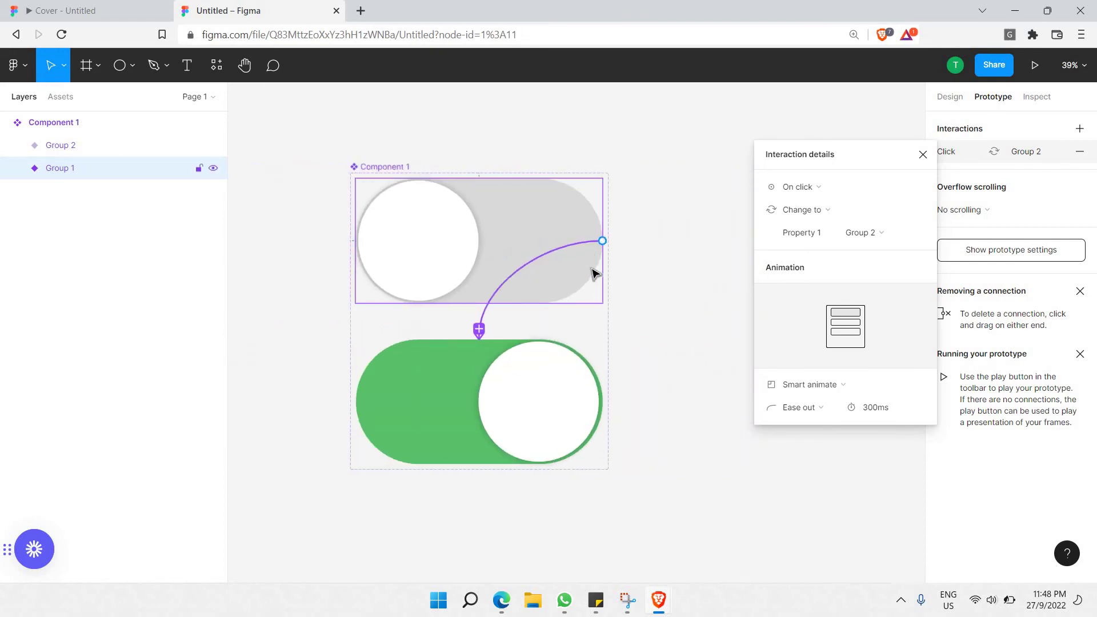
scroll(572, 258, "down", 2)
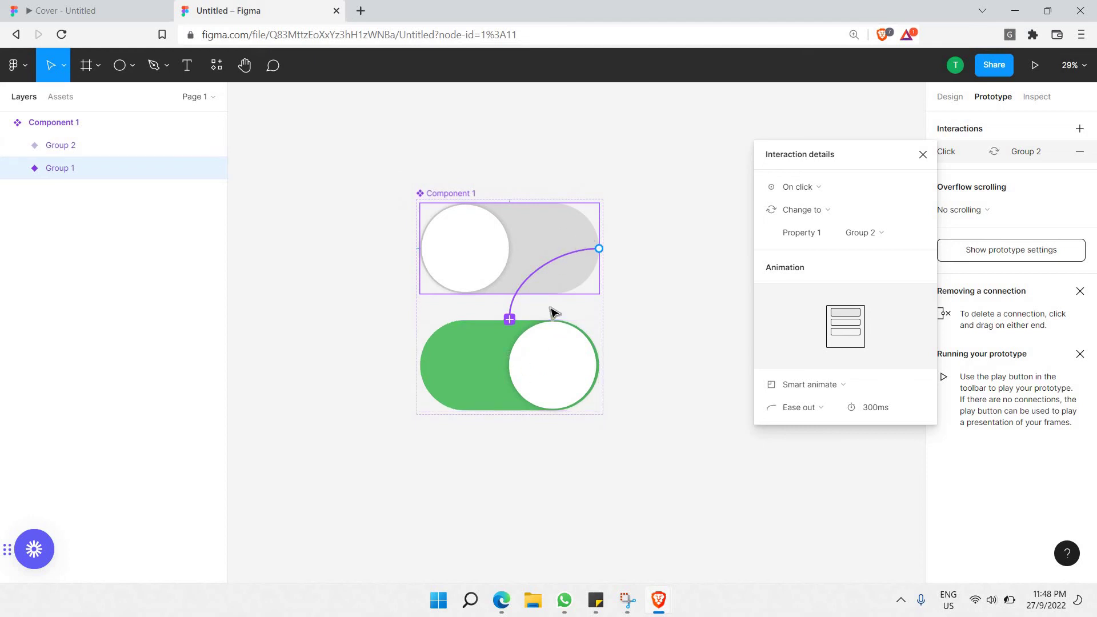
scroll(553, 313, "right", 3)
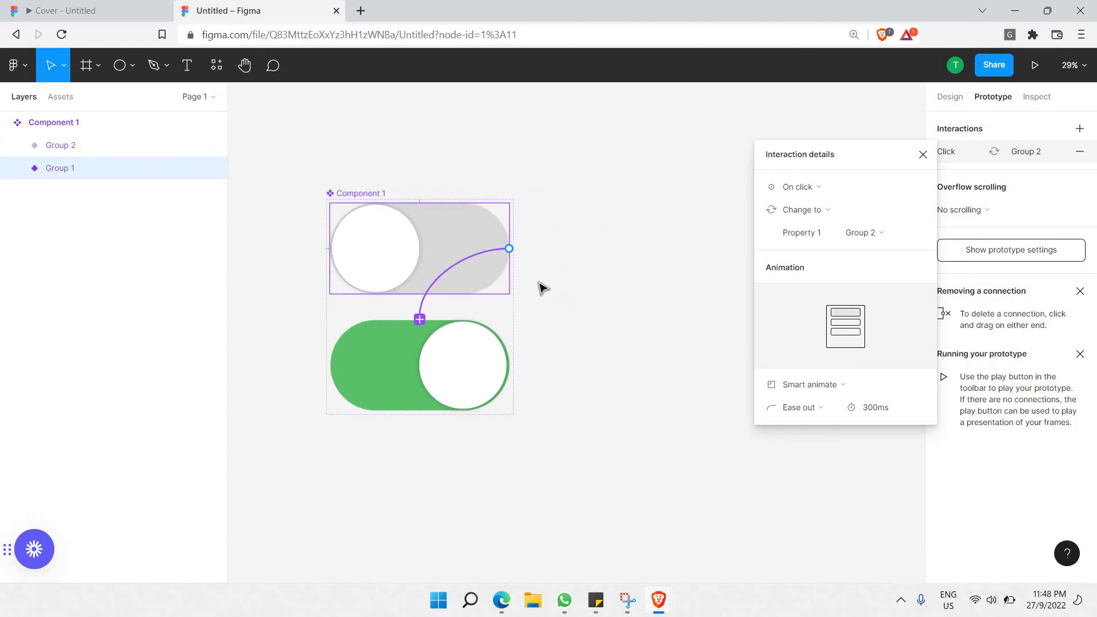
scroll(543, 284, "right", 2)
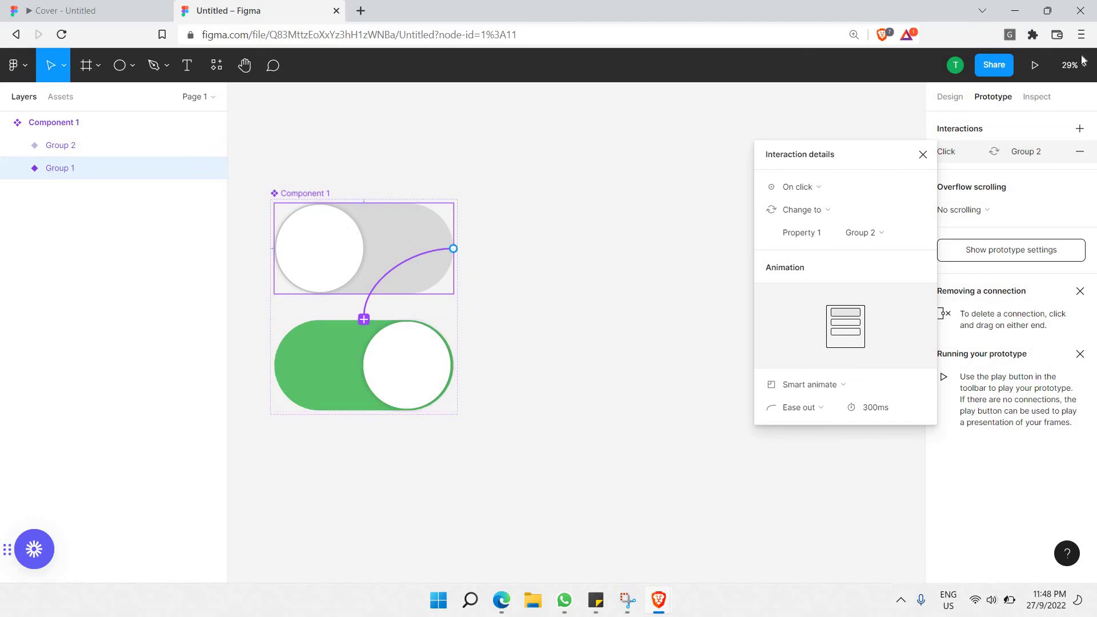
Draw Frame 1 to the right of the toggle variants and enlarge it to a 2104×2104 square.
left_click(1034, 67)
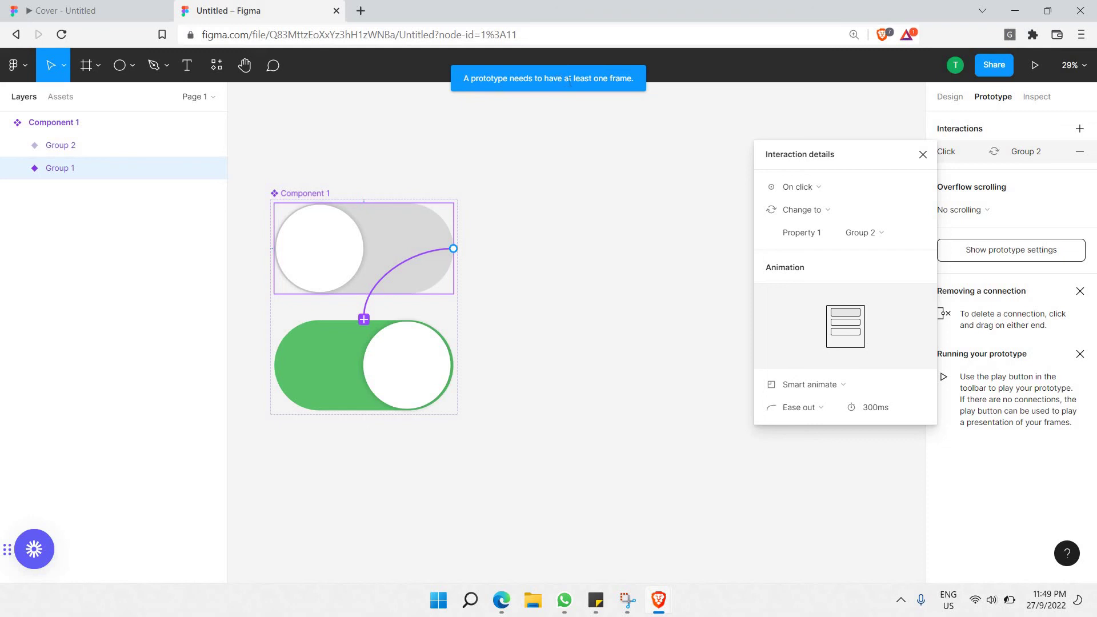
left_click(94, 74)
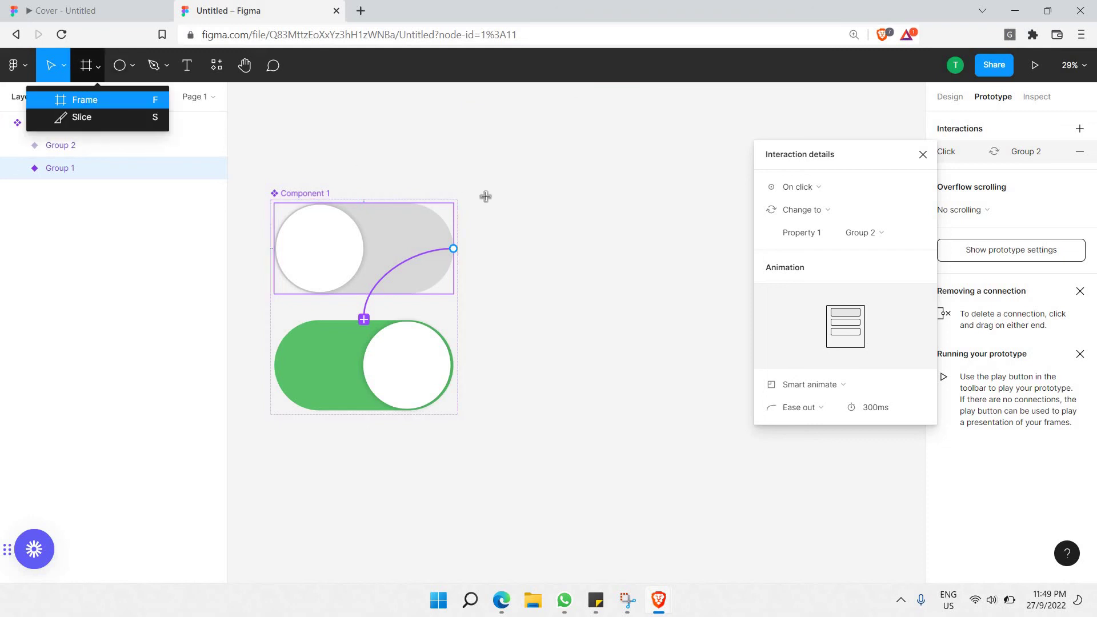
key("f")
left_click_drag(481, 198, 705, 421)
scroll(651, 309, "down", 5)
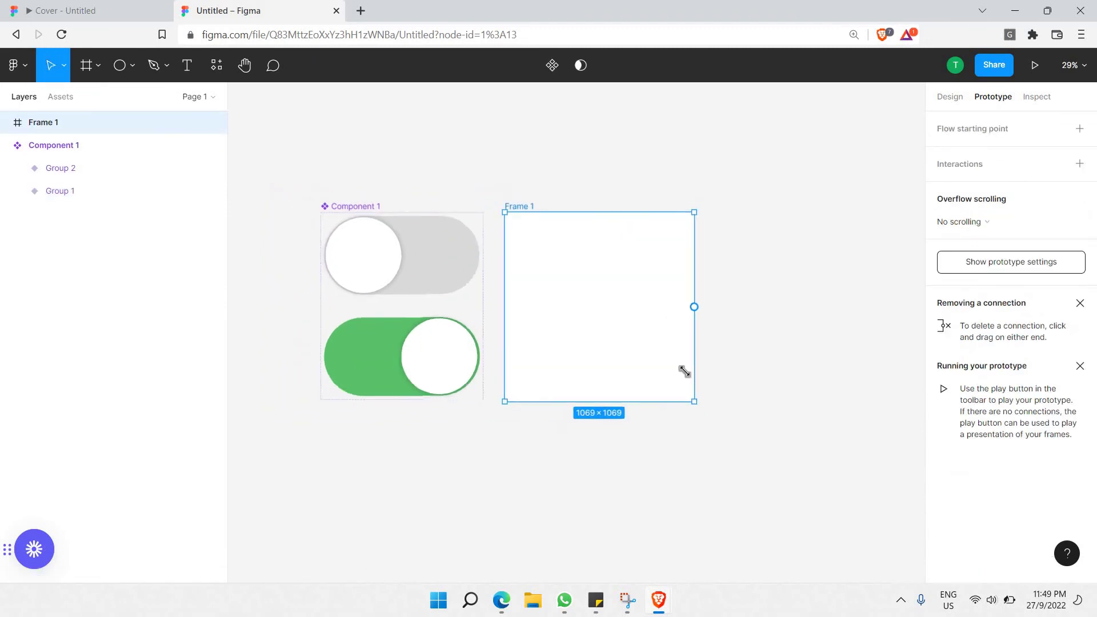
left_click_drag(683, 373, 814, 505)
scroll(845, 327, "down", 1)
scroll(845, 327, "up", 2)
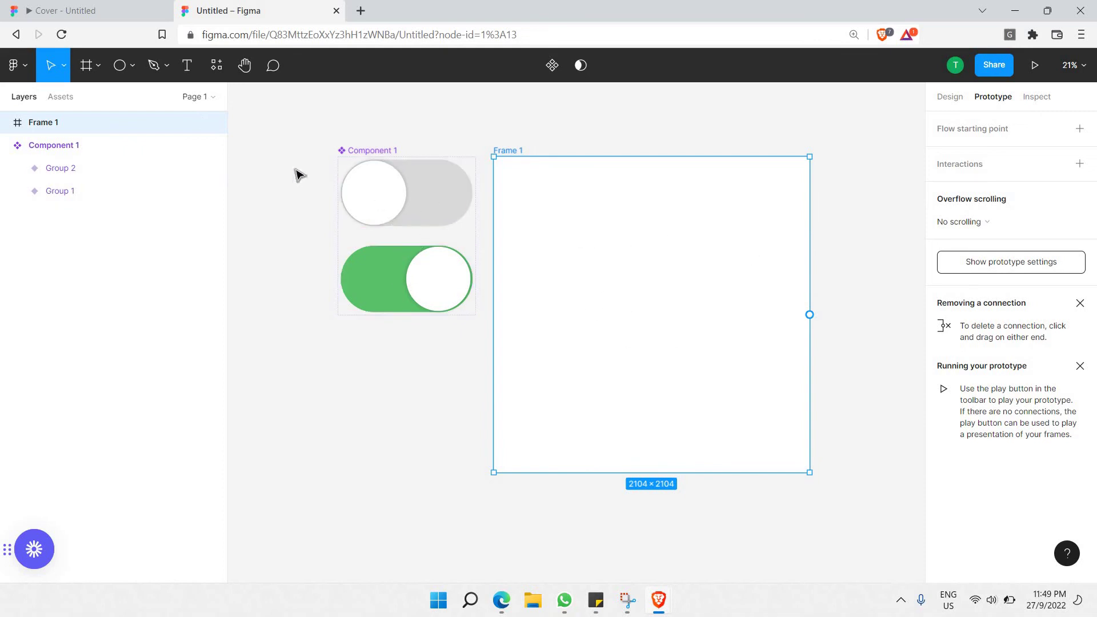
Drag an 878×443 Component 1 instance from Assets into Frame 1 and snap it to the centre.
left_click(63, 97)
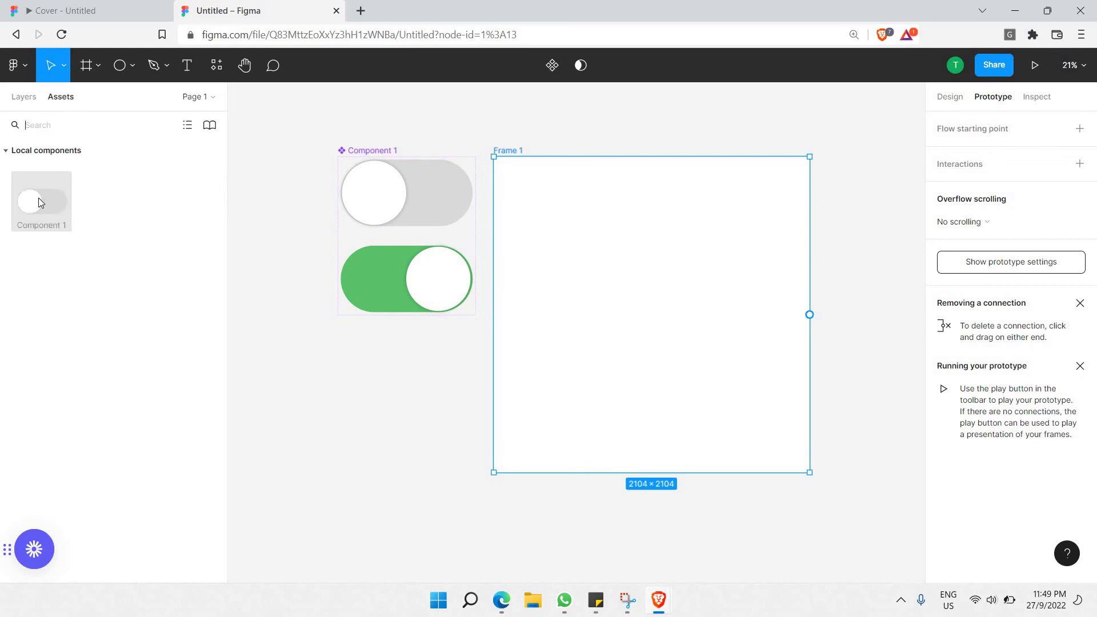
left_click_drag(39, 198, 674, 325)
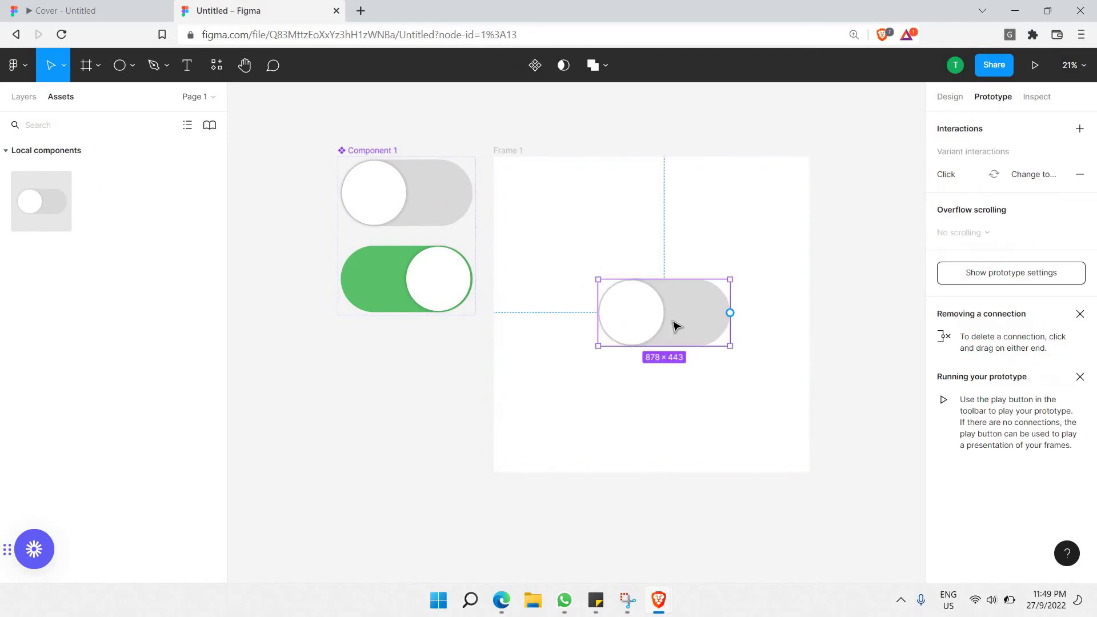
left_click(852, 278)
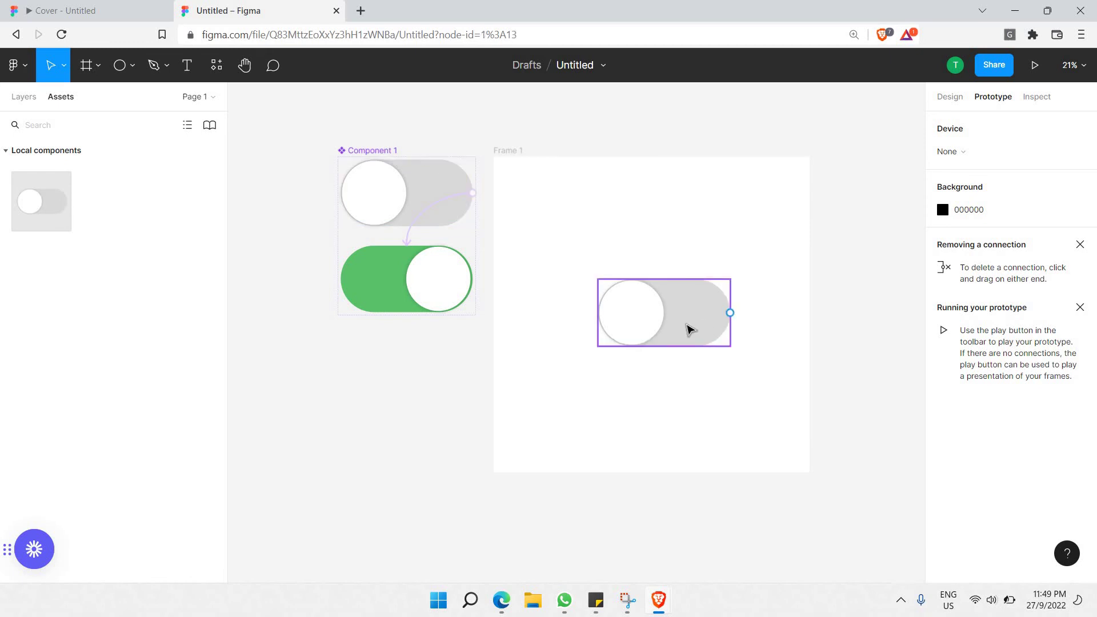
left_click_drag(690, 326, 679, 326)
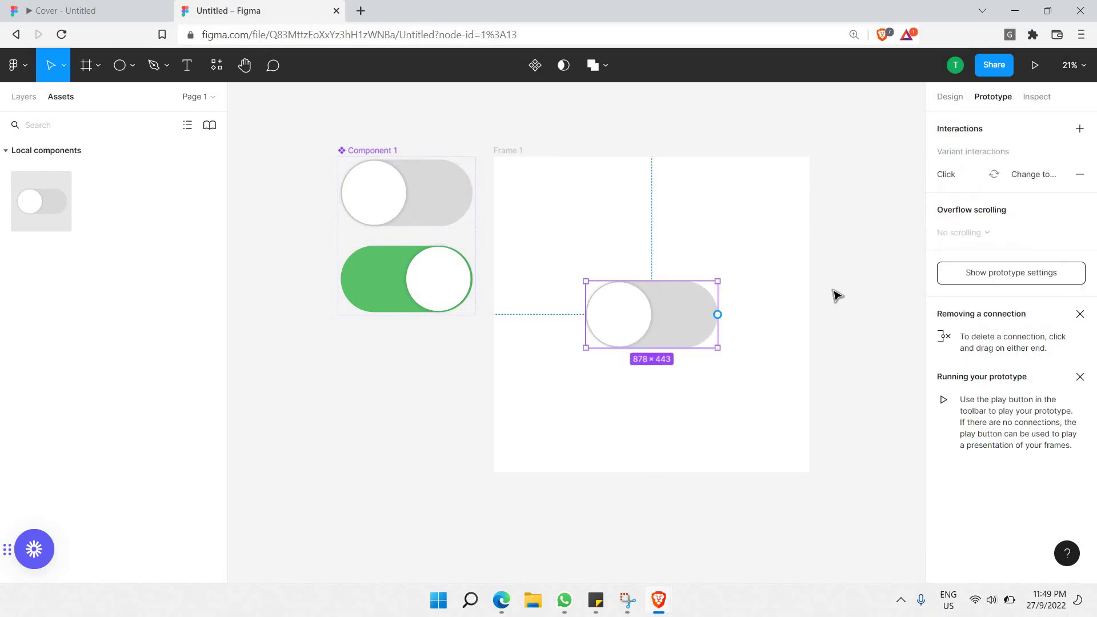
left_click(812, 308)
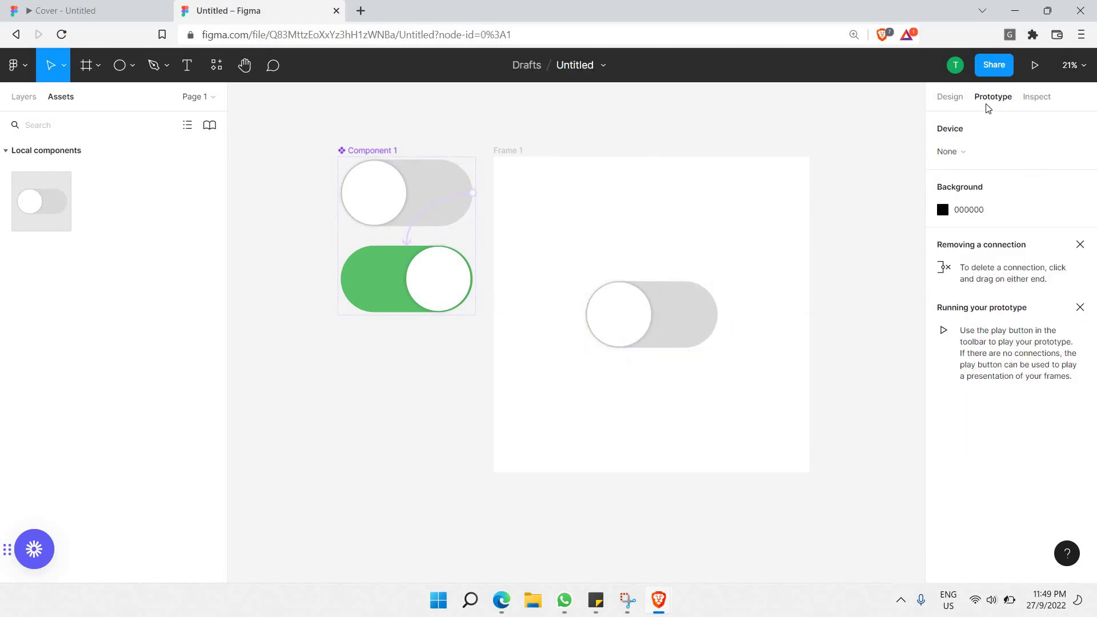
Launch the prototype preview, check Frame 1 in the editor's layer list, then return.
left_click(1037, 67)
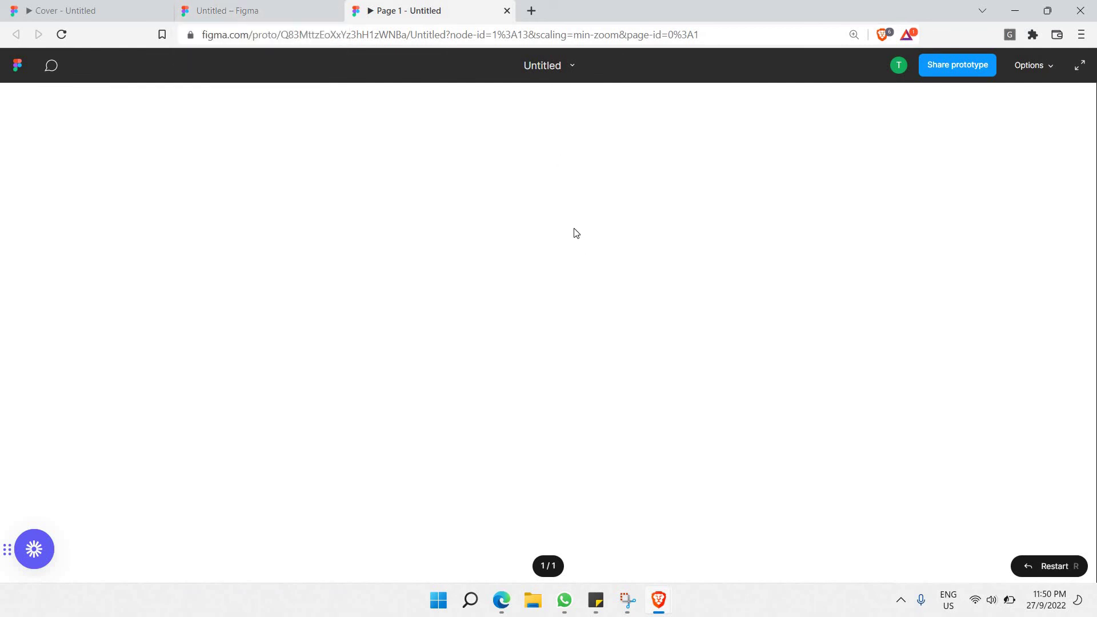
left_click(285, 12)
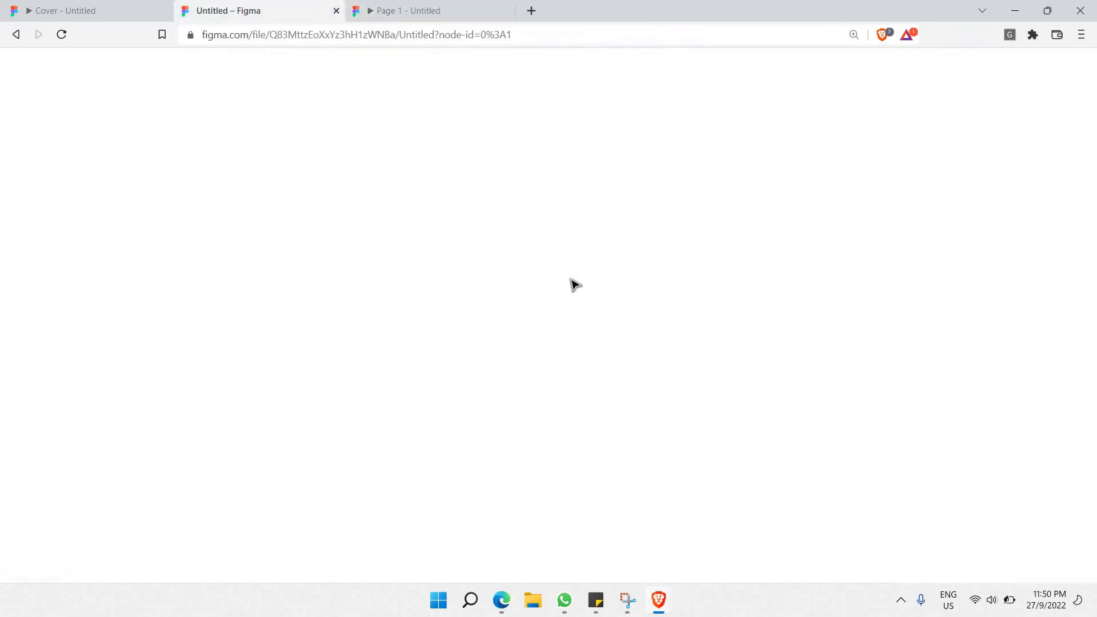
left_click(499, 151)
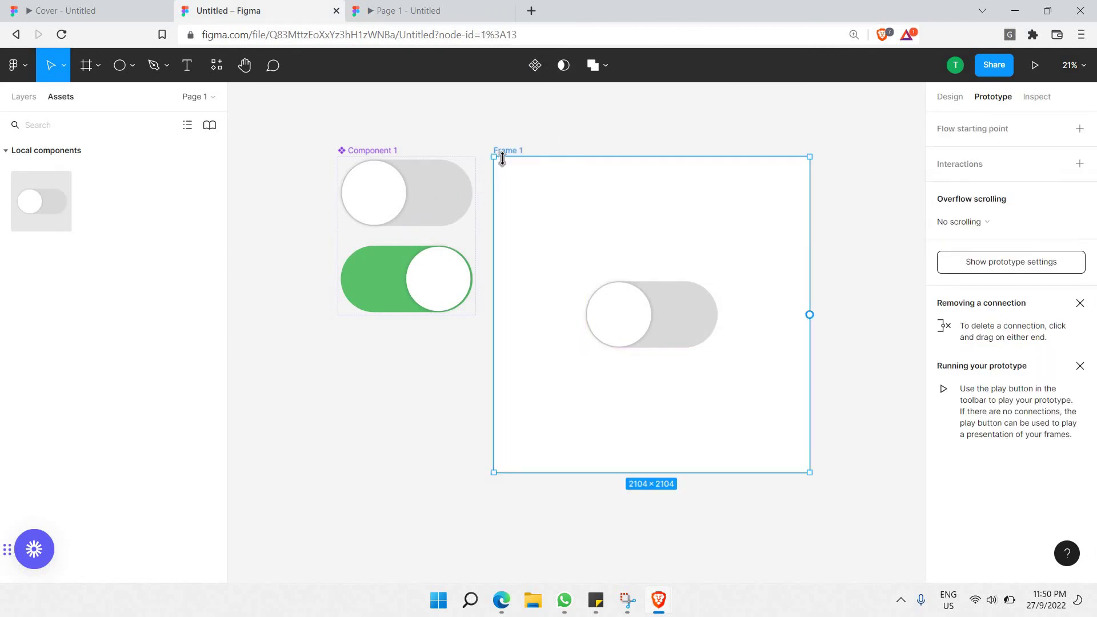
left_click(27, 101)
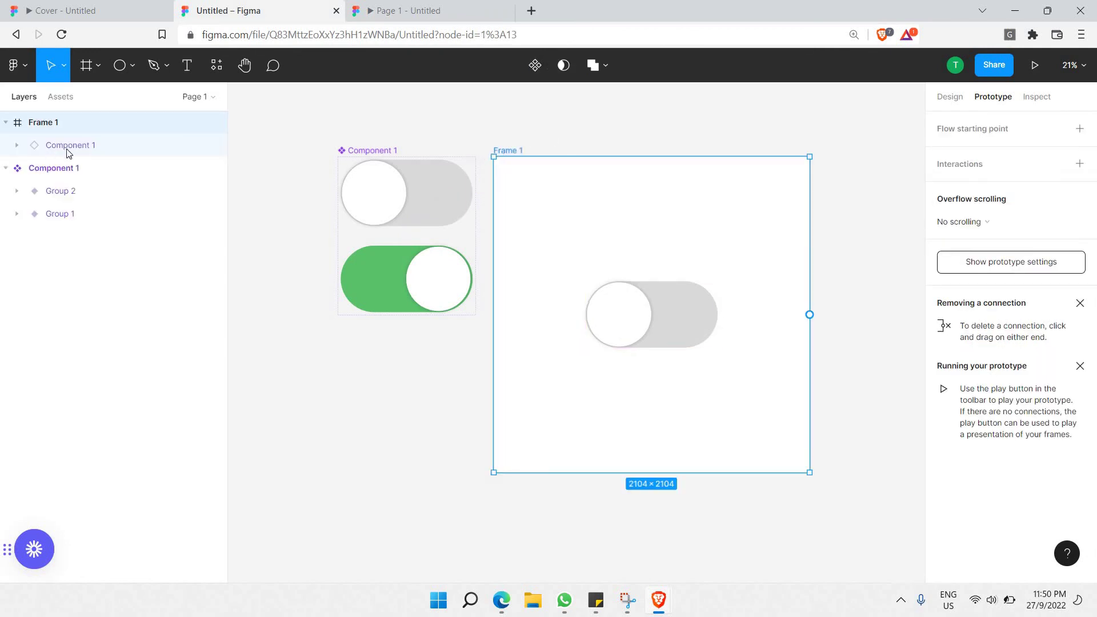
left_click(392, 7)
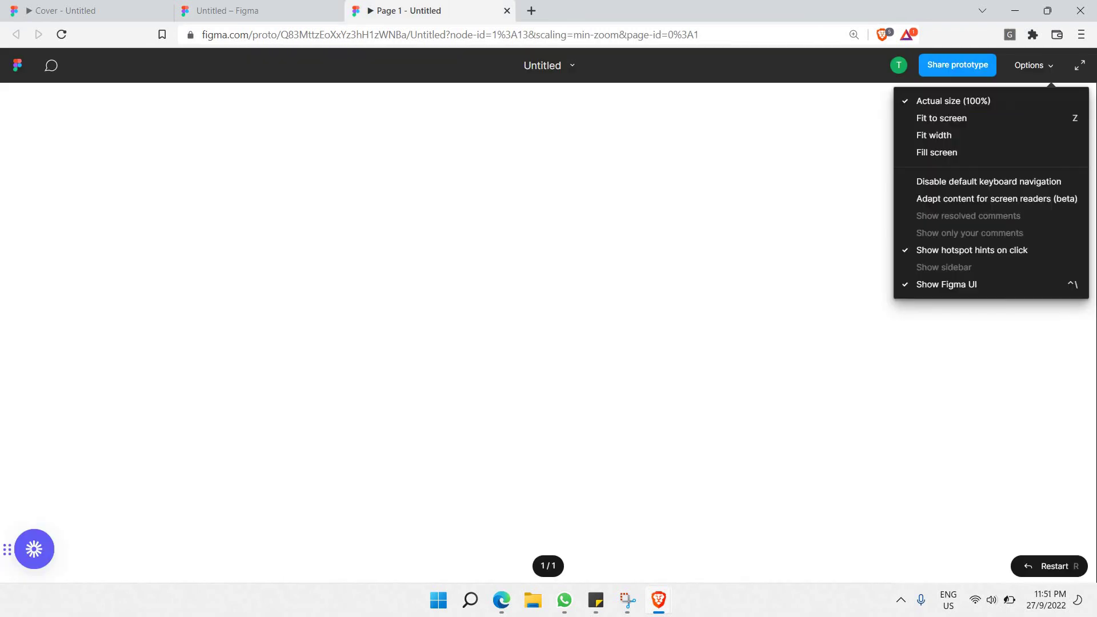
Try Fit width, Fit to screen, Actual size and Fill screen scaling, then switch the toggle on.
left_click(1002, 138)
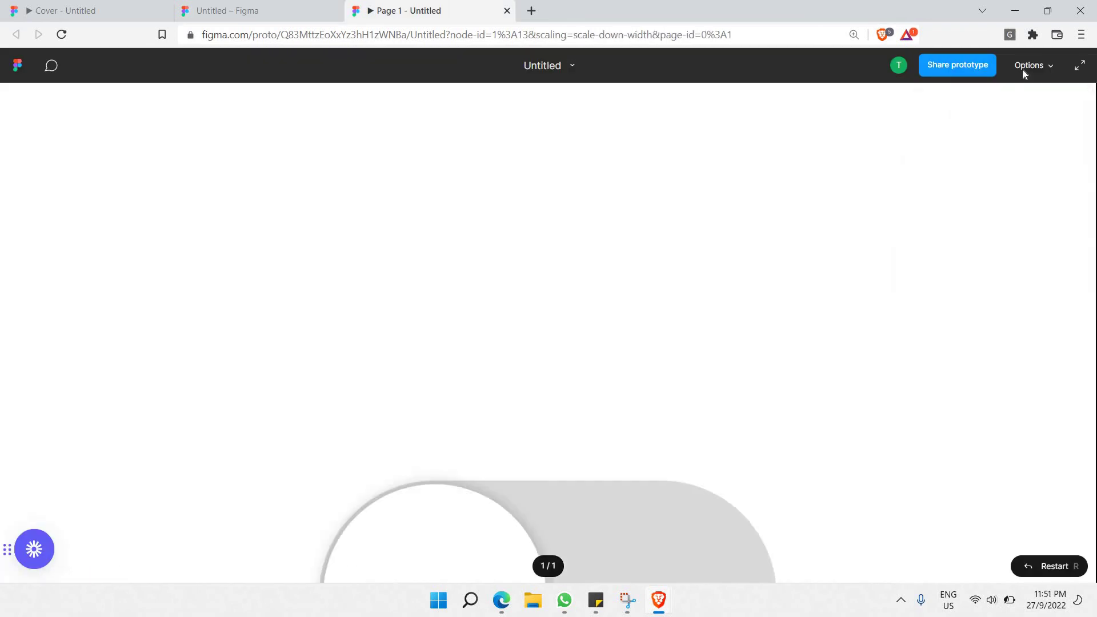
scroll(828, 155, "down", 7)
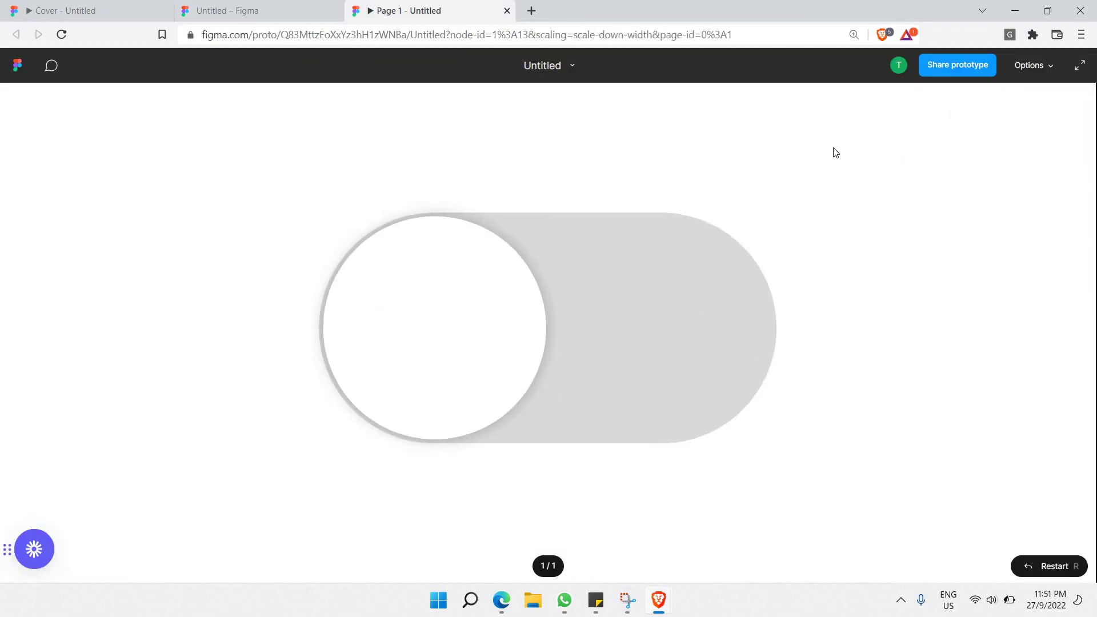
scroll(914, 115, "up", 4)
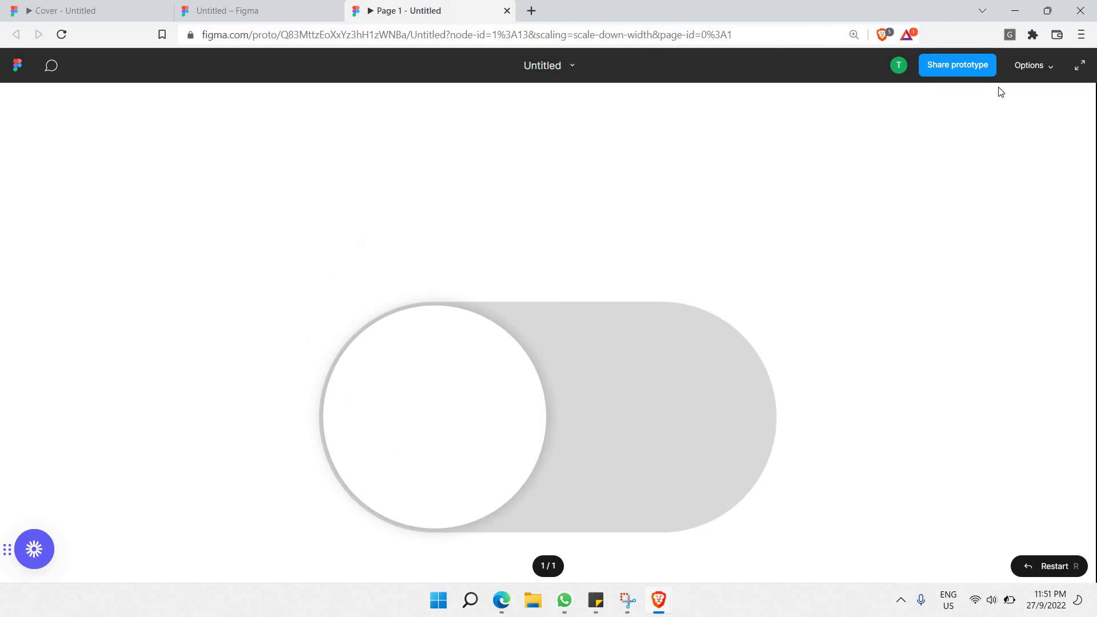
left_click(1023, 66)
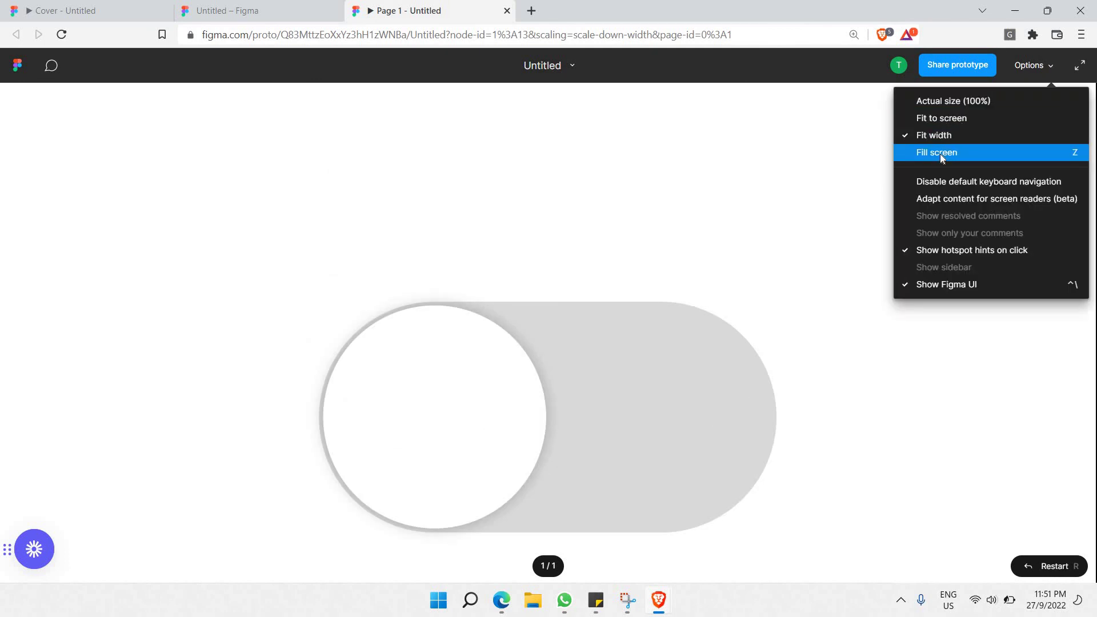
left_click(940, 118)
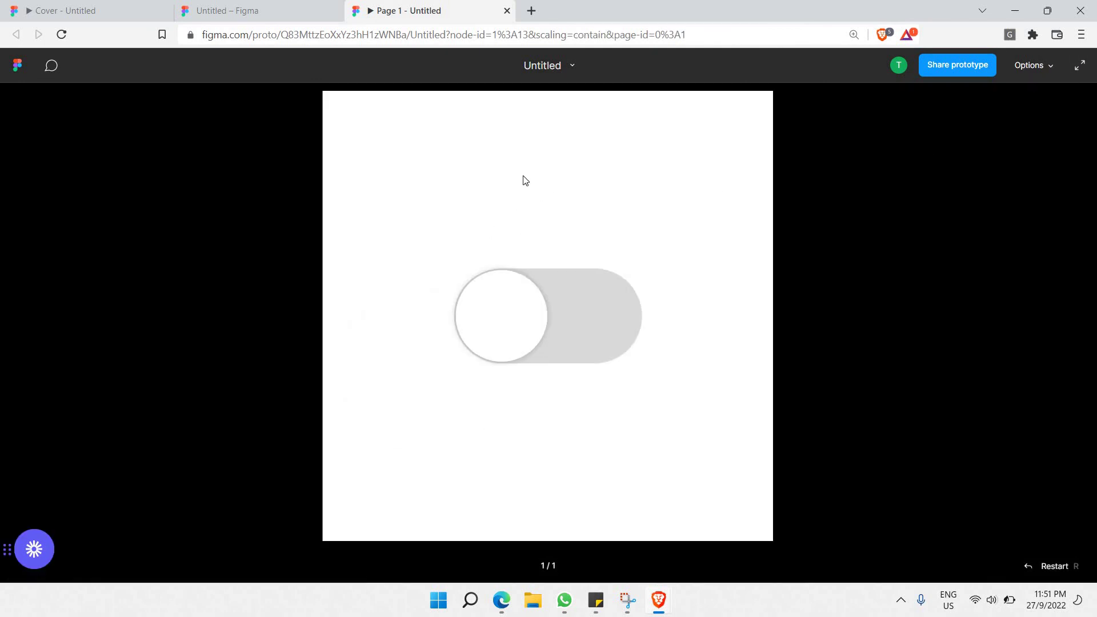
left_click(1044, 67)
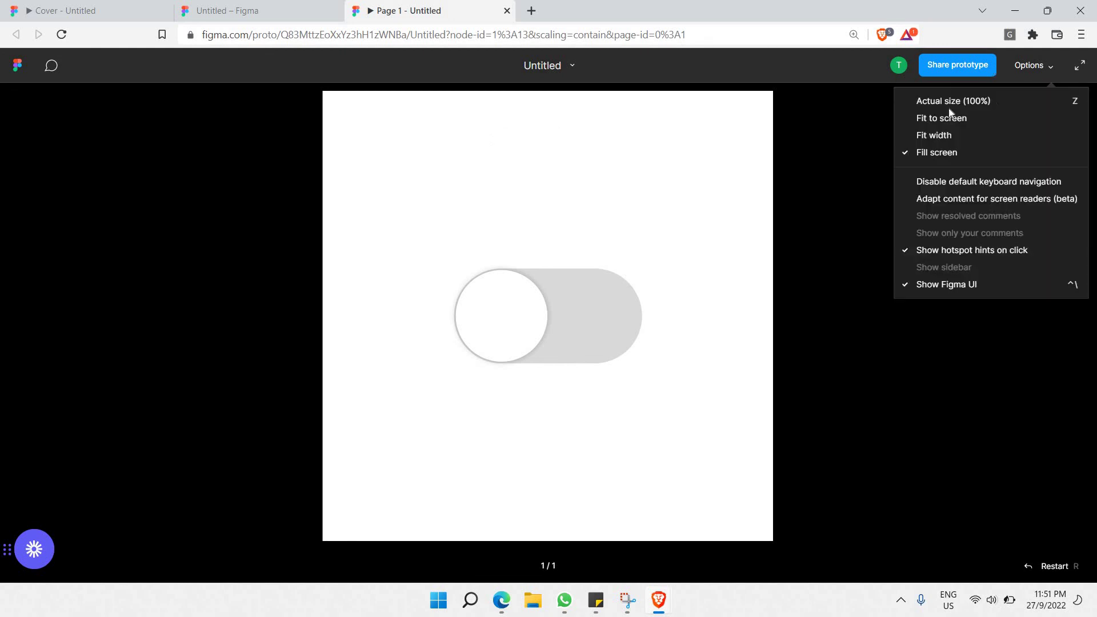
left_click(982, 107)
left_click(1026, 64)
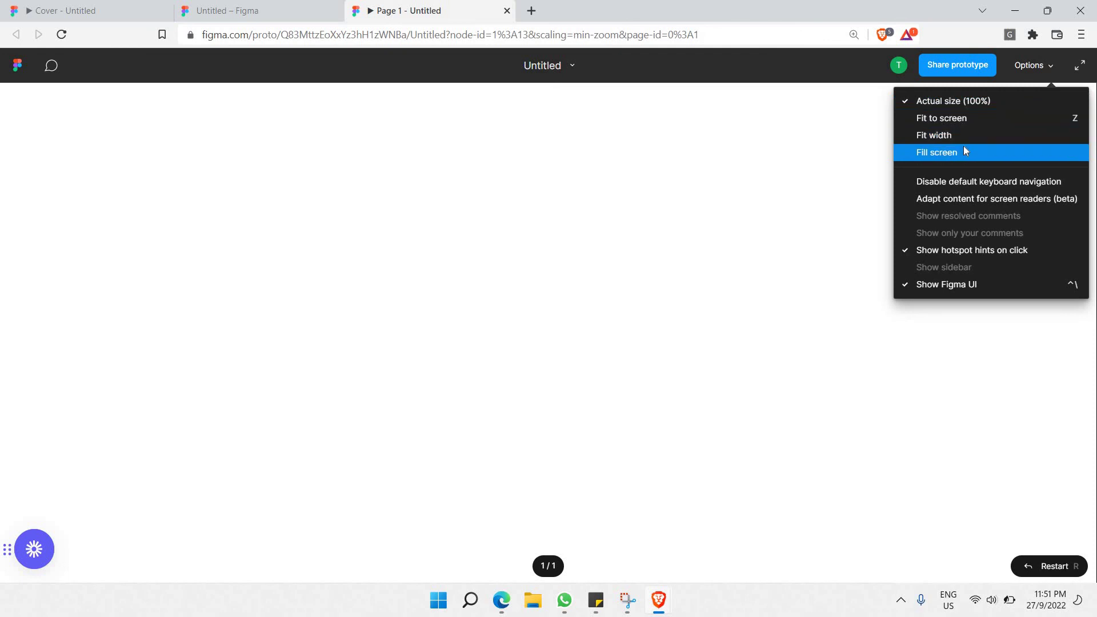
left_click(959, 152)
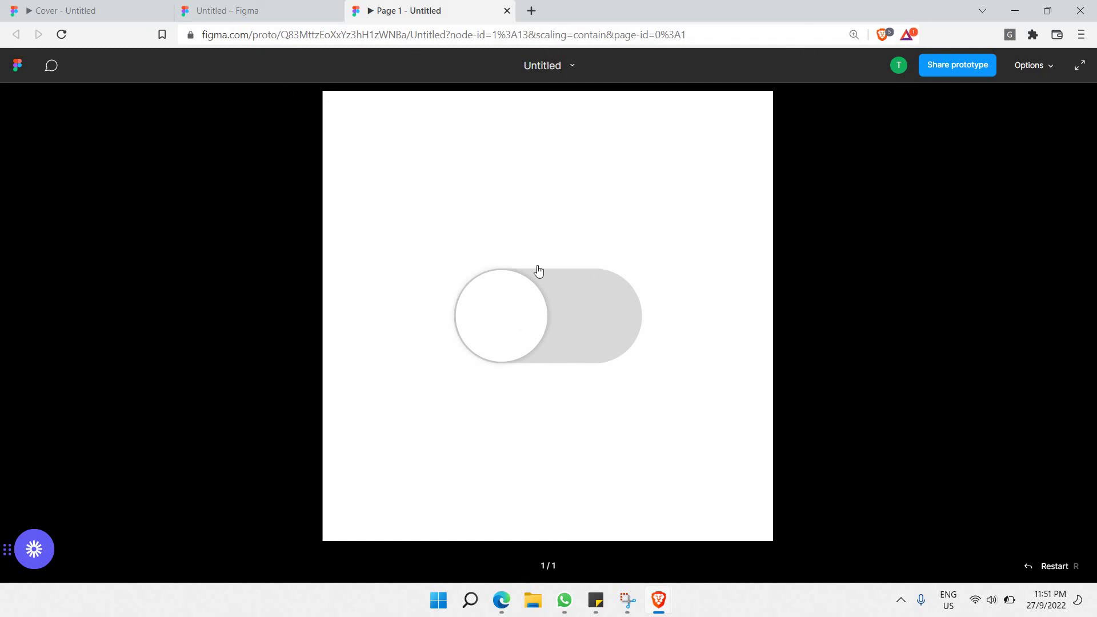
left_click(520, 314)
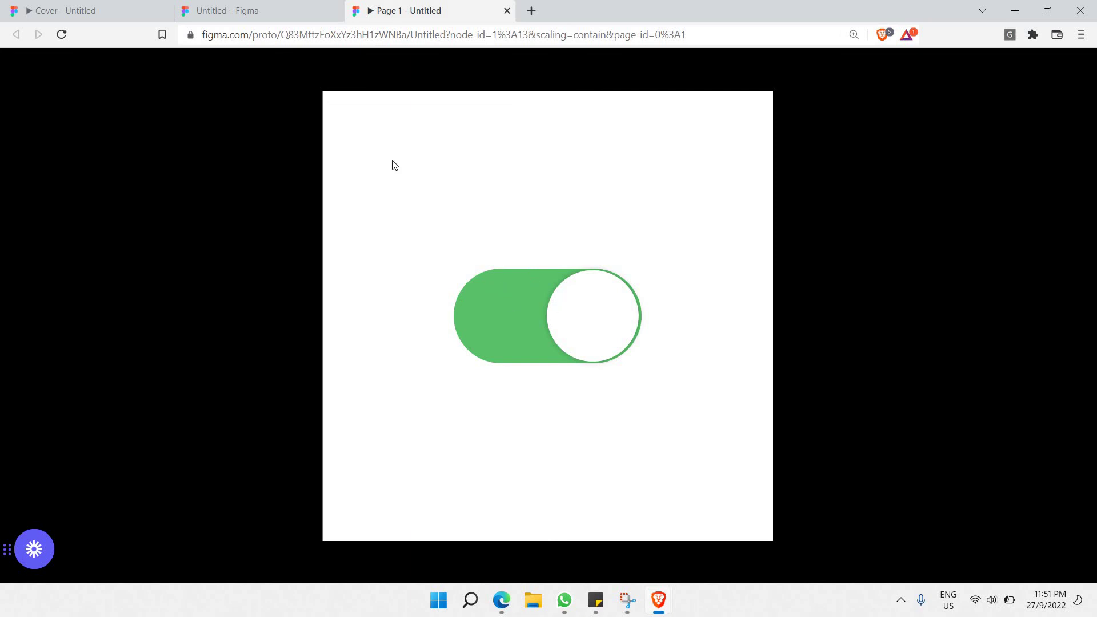
In the Prototype tab, connect the green Group 2 variant to Group 1 on click with Smart animate.
left_click(234, 4)
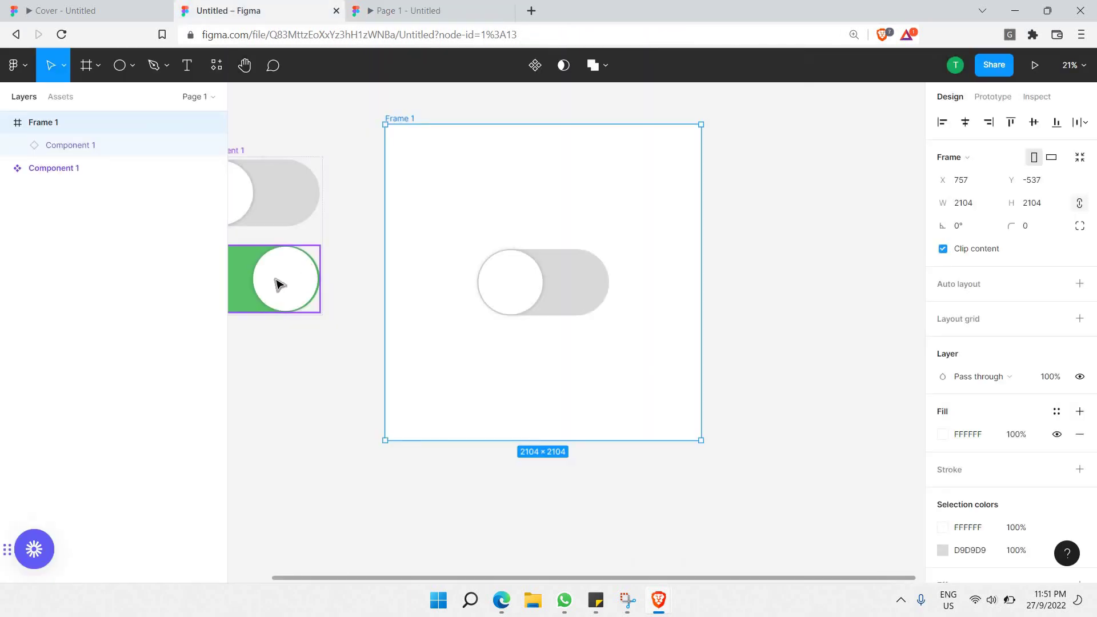
scroll(392, 245, "left", 3)
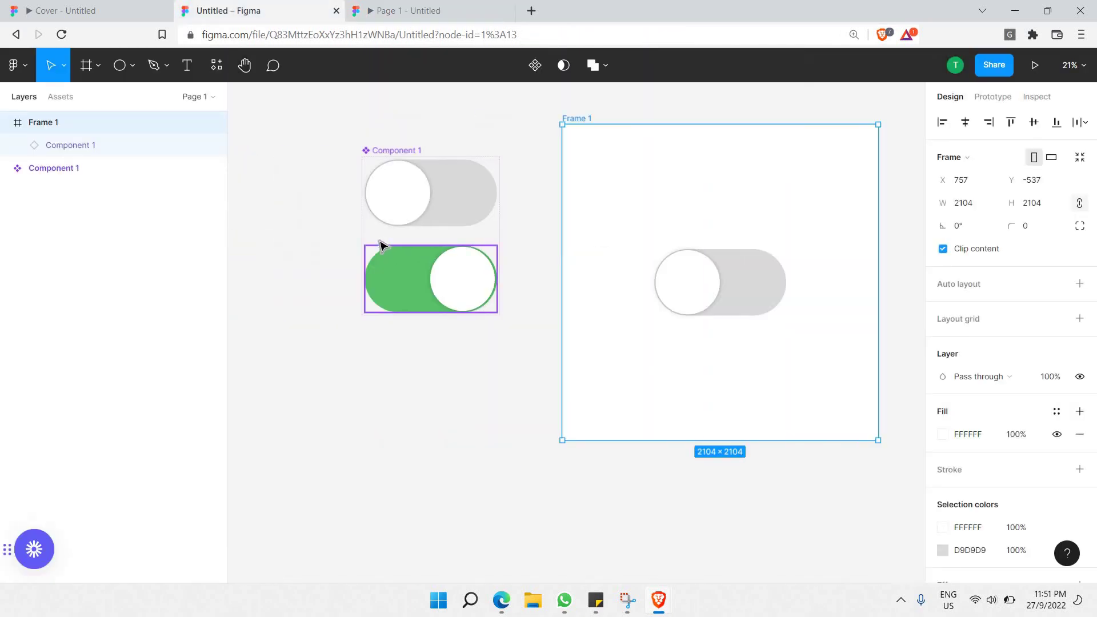
scroll(379, 242, "up", 3)
scroll(892, 86, "up", 2)
left_click(993, 97)
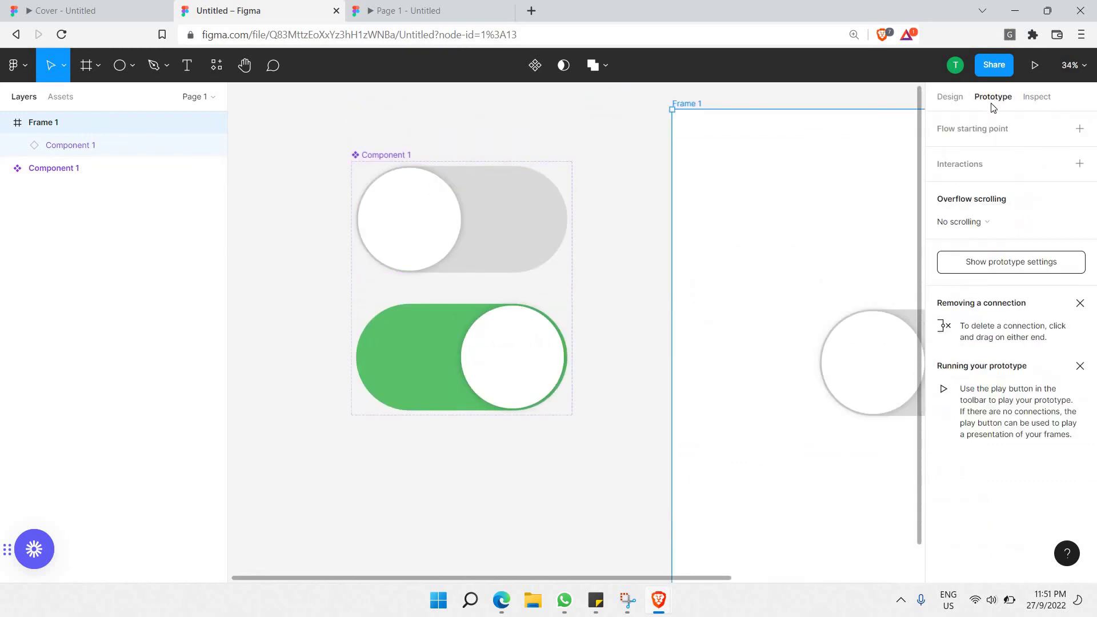
left_click(488, 333)
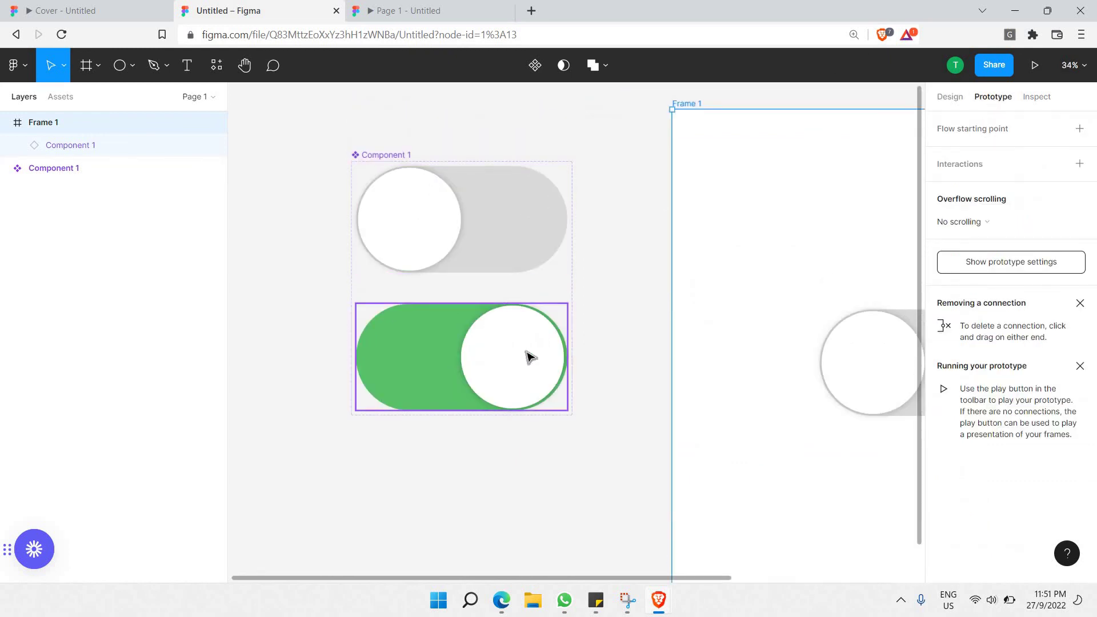
left_click_drag(567, 367, 457, 231)
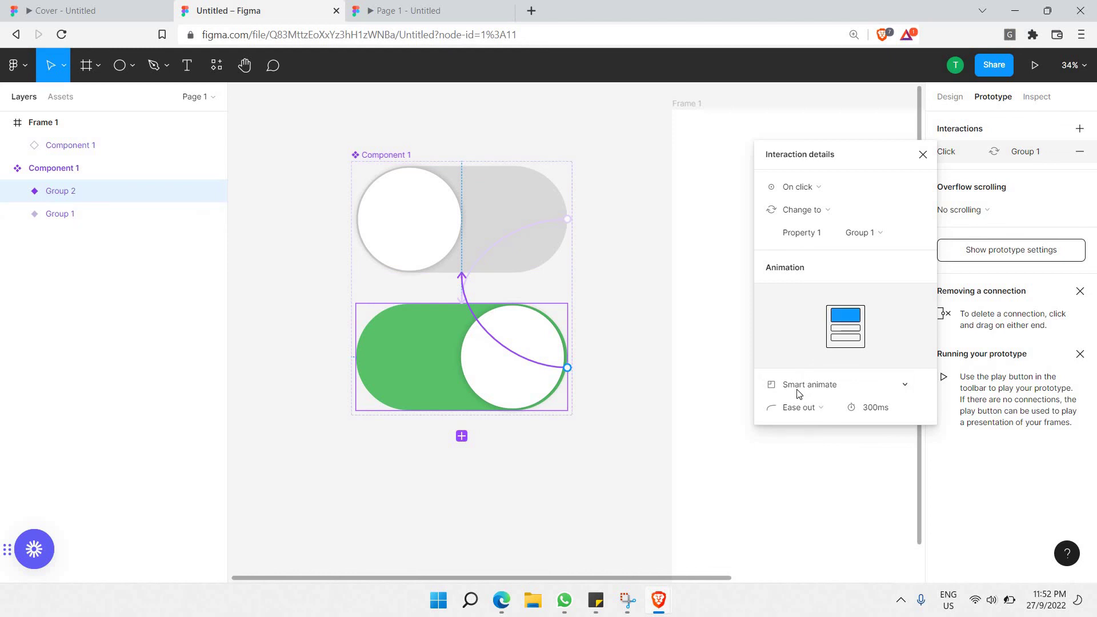
Back in the prototype preview, click the green toggle to switch it off to grey.
key("ctrl+alt+Return")
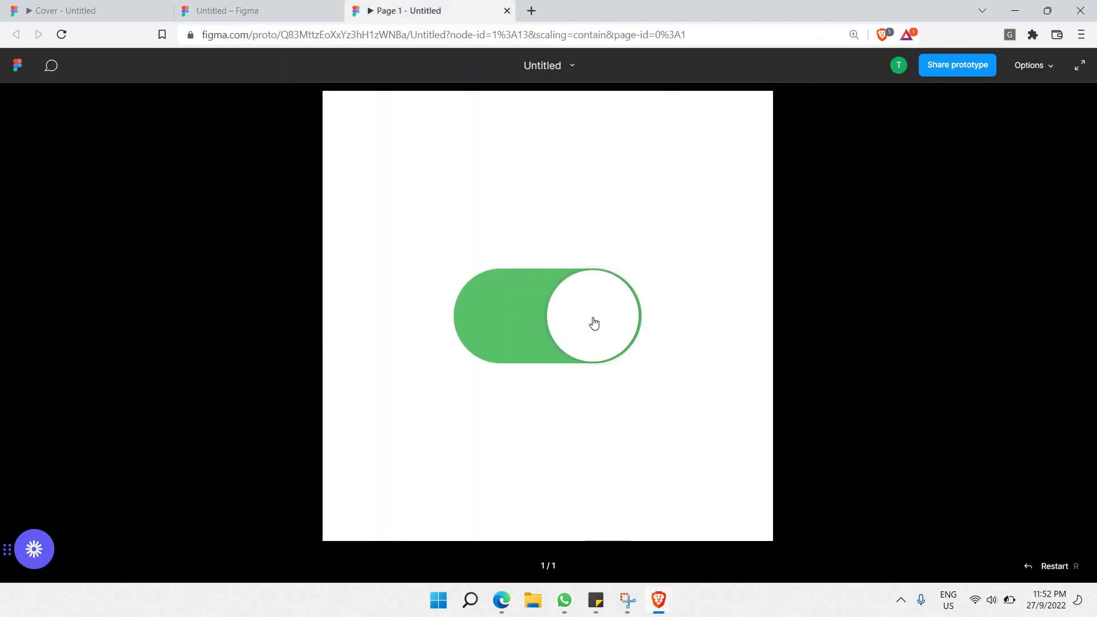
left_click(594, 324)
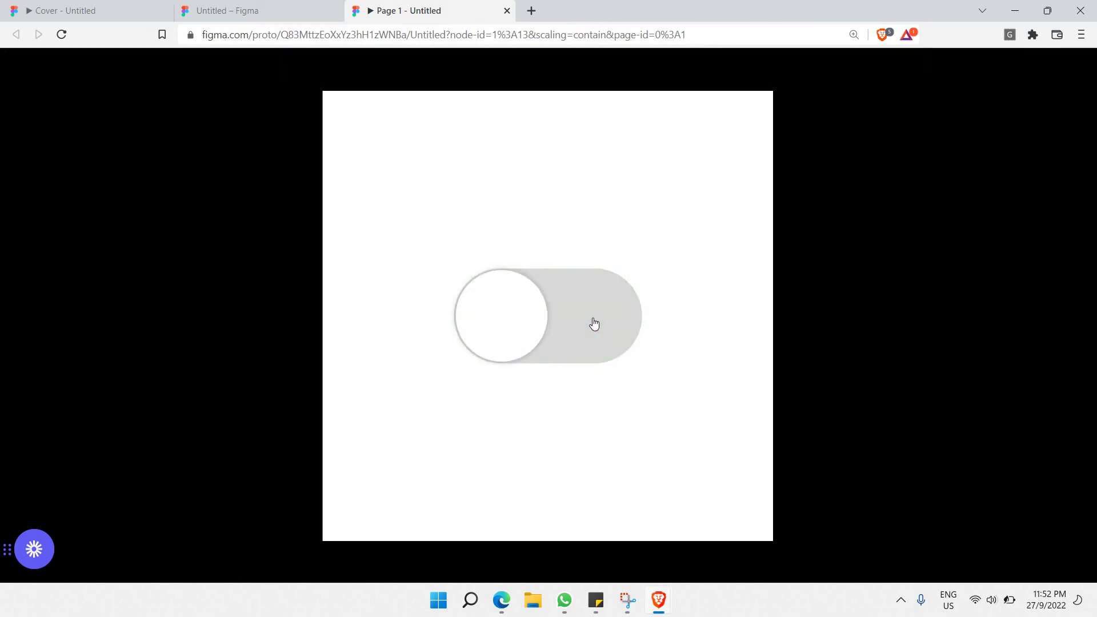